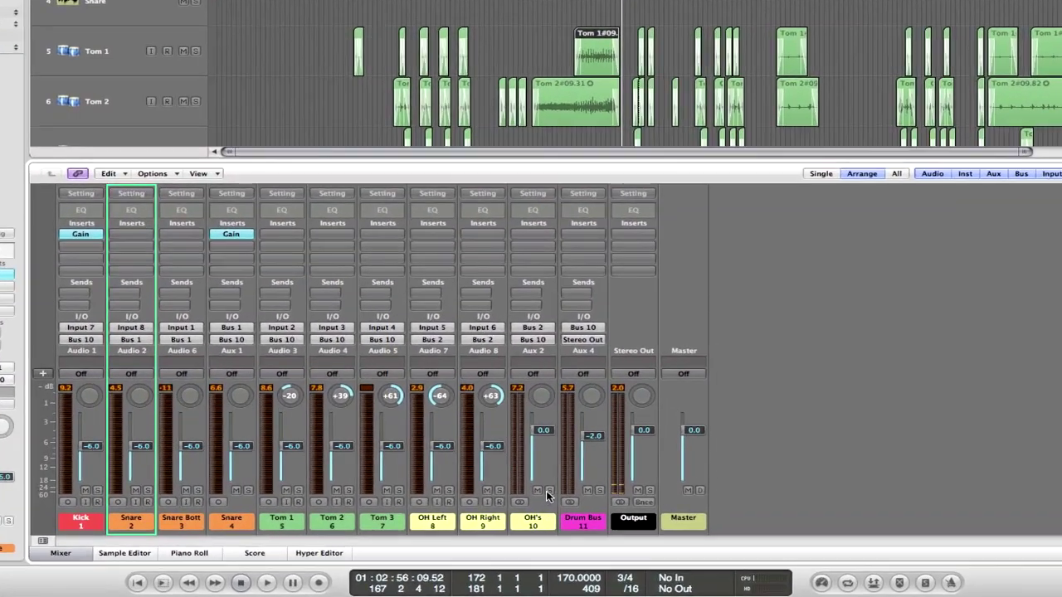
# Step: Solo the OH's channel and lower the OH Left and OH Right faders together to -7.2 dB
pyautogui.click(549, 490)
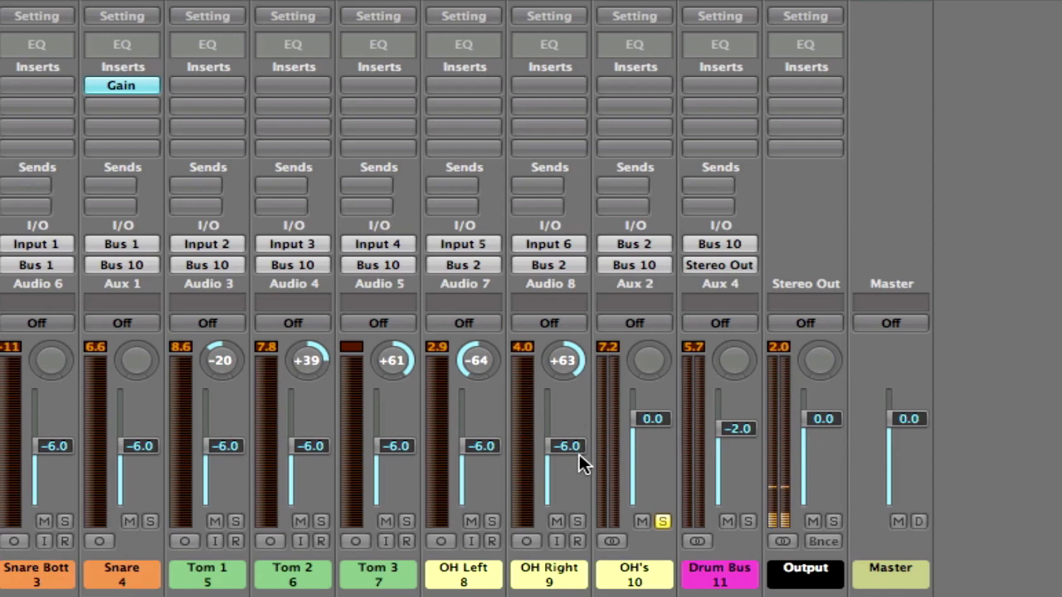
pyautogui.moveTo(575, 169); pyautogui.dragTo(463, 168)
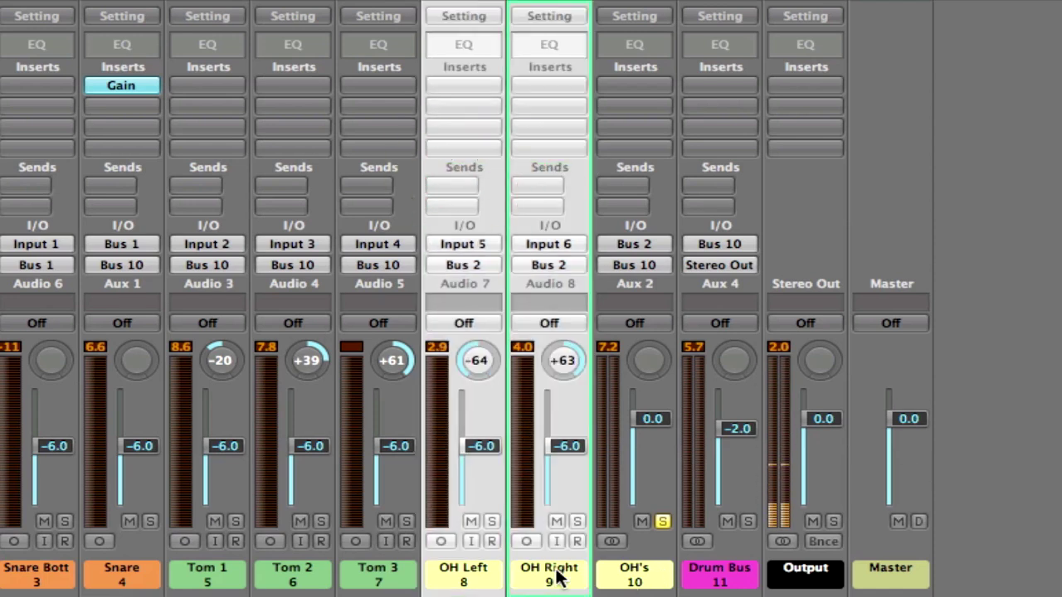
pyautogui.moveTo(494, 446)
pyautogui.mouseDown()
pyautogui.moveTo(491, 434)
pyautogui.moveTo(490, 458)
pyautogui.mouseUp()
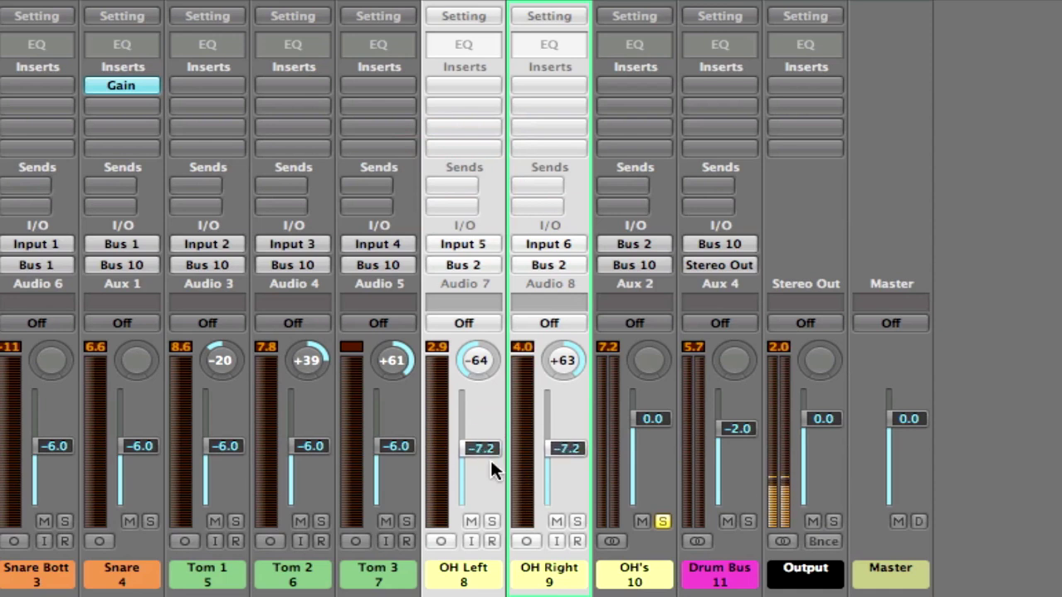
# Step: Raise the OH Left and OH Right faders together to 0.0 dB, clearing the peak level readings before and after
pyautogui.click(442, 358)
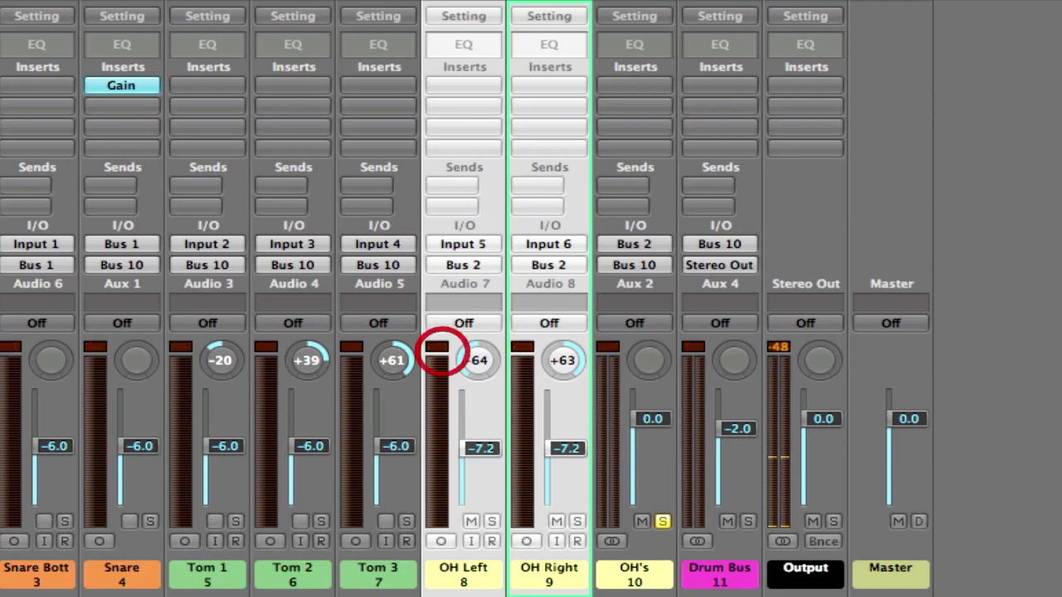
pyautogui.click(443, 349)
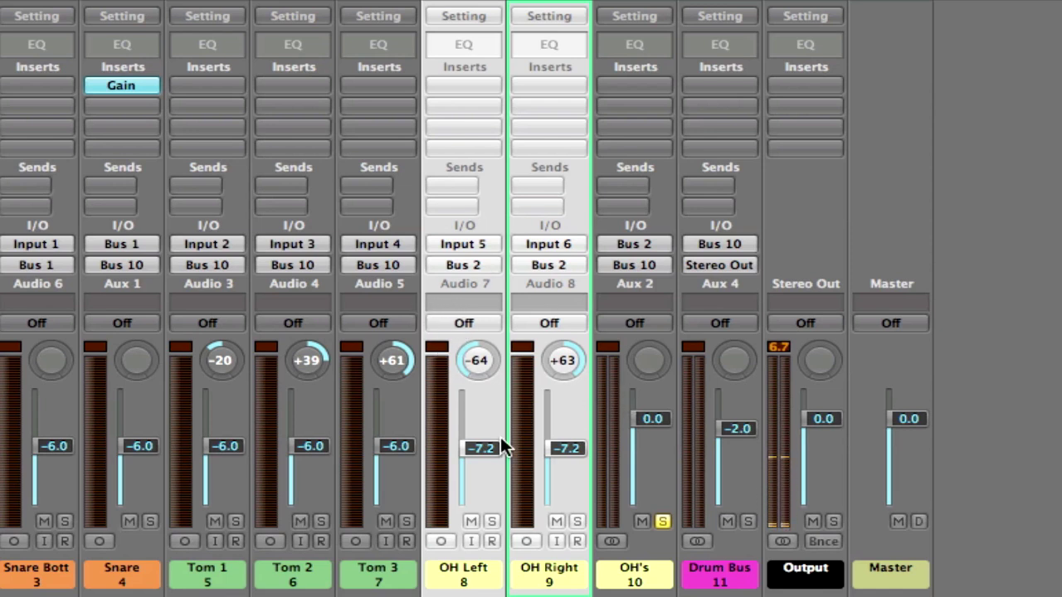
pyautogui.moveTo(479, 449); pyautogui.dragTo(484, 372)
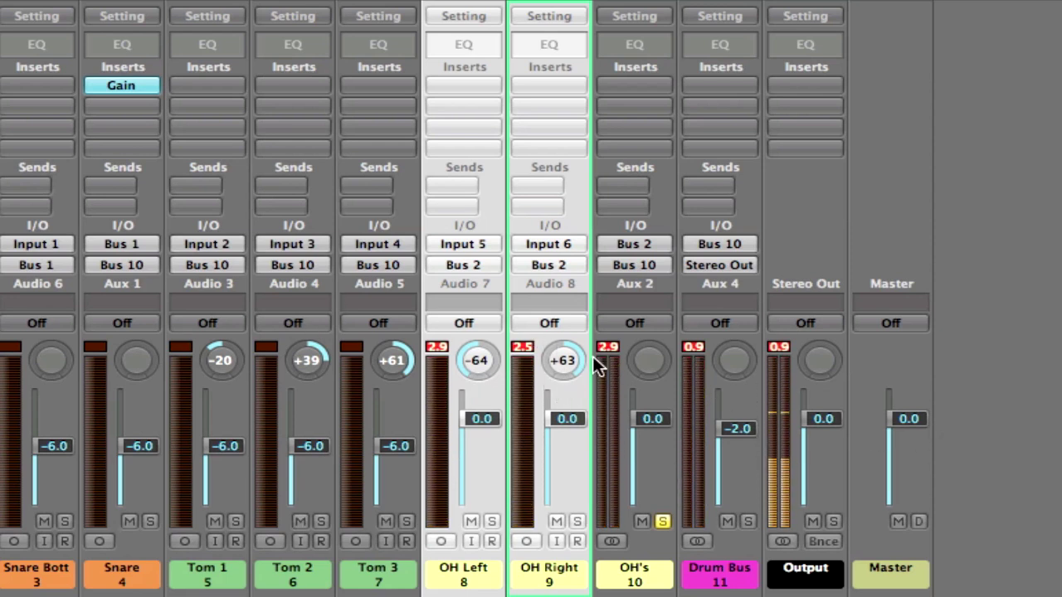
pyautogui.click(523, 347)
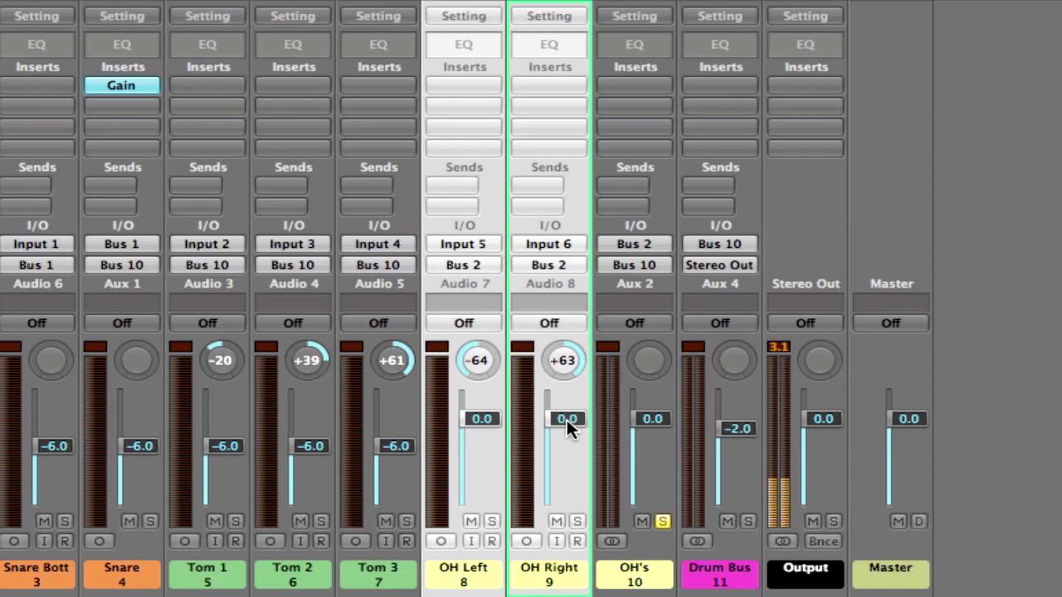
# Step: Bring the OH Left and OH Right faders down together to -6.0 dB and clear the peak level readings
pyautogui.moveTo(566, 420); pyautogui.dragTo(564, 489)
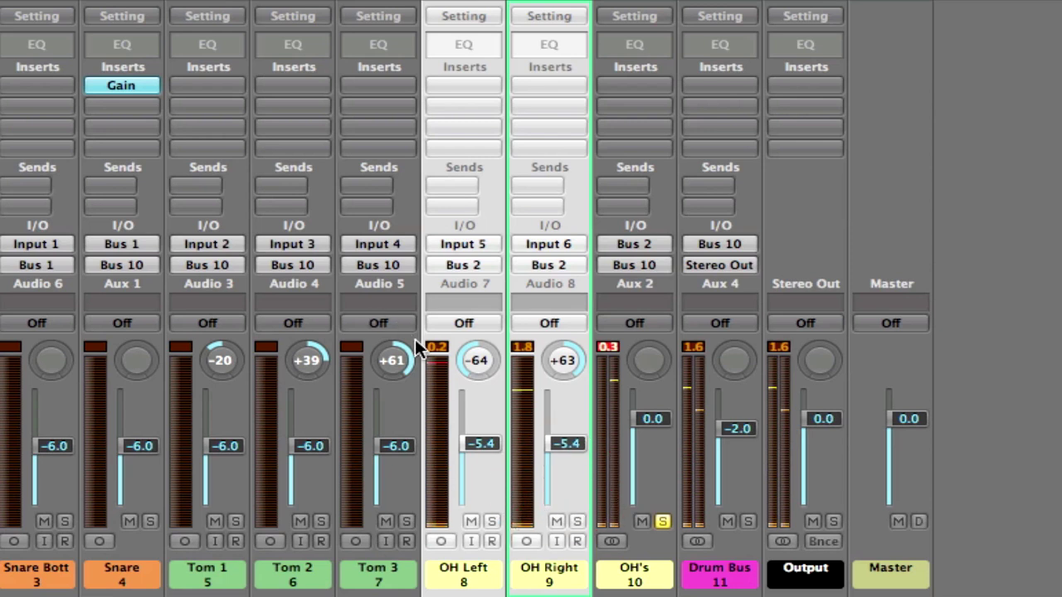
pyautogui.click(435, 347)
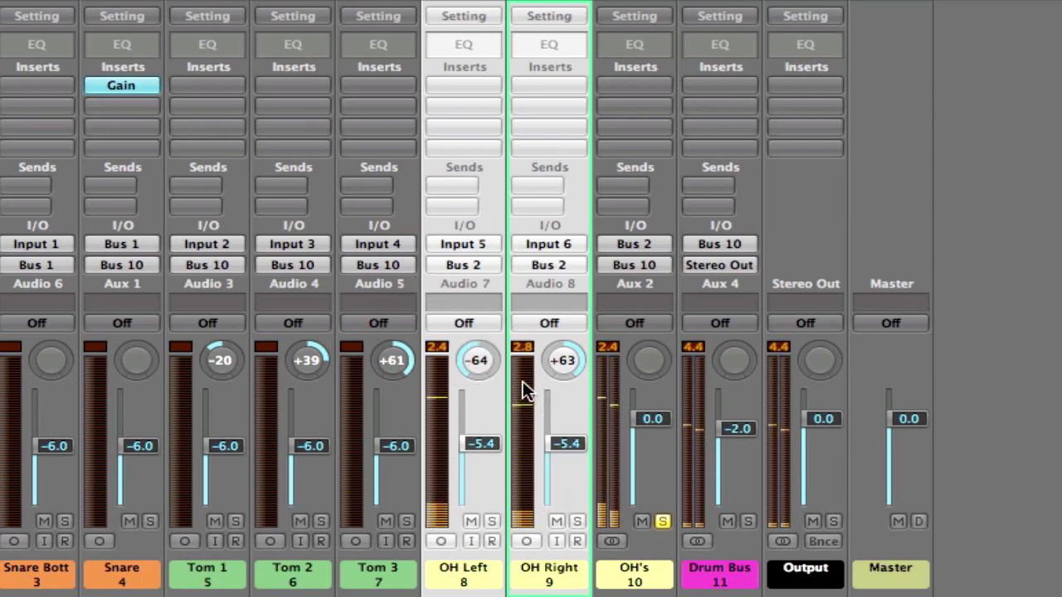
pyautogui.click(574, 437)
pyautogui.moveTo(575, 438)
pyautogui.mouseDown()
pyautogui.moveTo(573, 448)
pyautogui.moveTo(581, 442)
pyautogui.mouseUp()
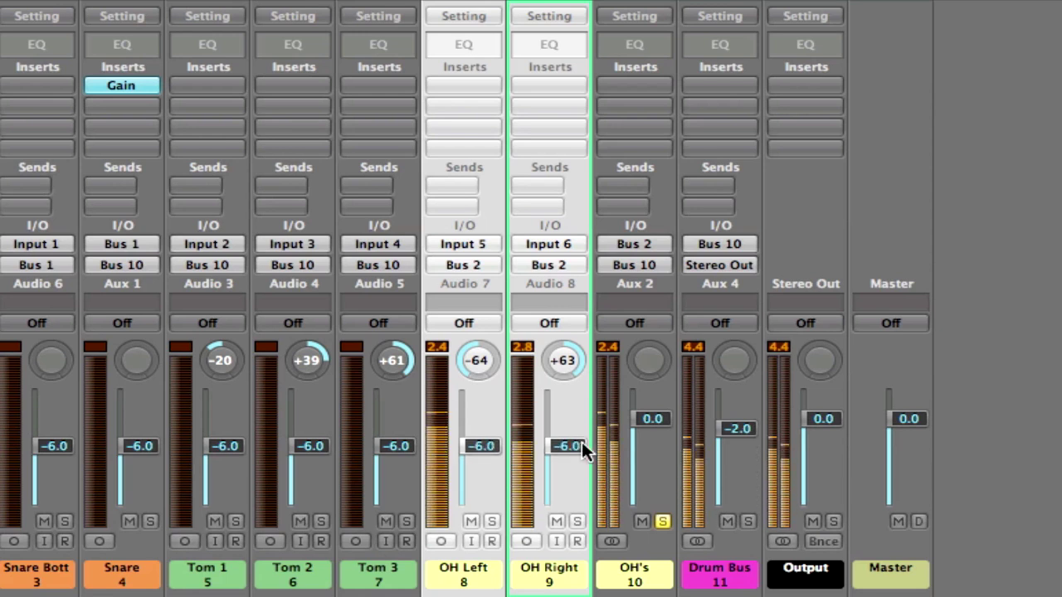
pyautogui.click(439, 346)
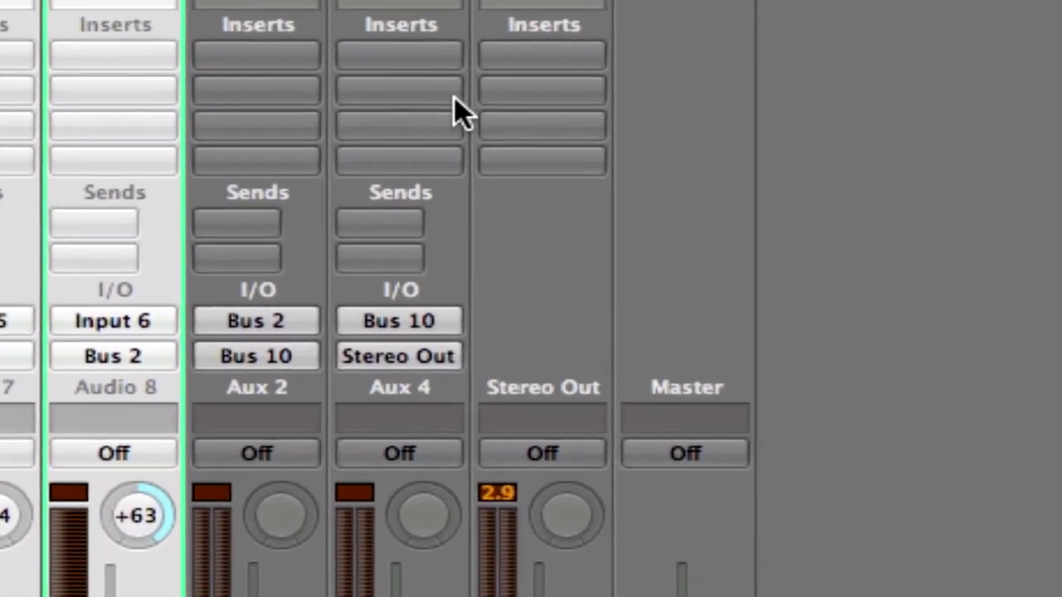
# Step: Insert a Compressor in the first insert slot of the OH's channel and move its window over the mixer
pyautogui.moveTo(249, 48); pyautogui.dragTo(297, 180)
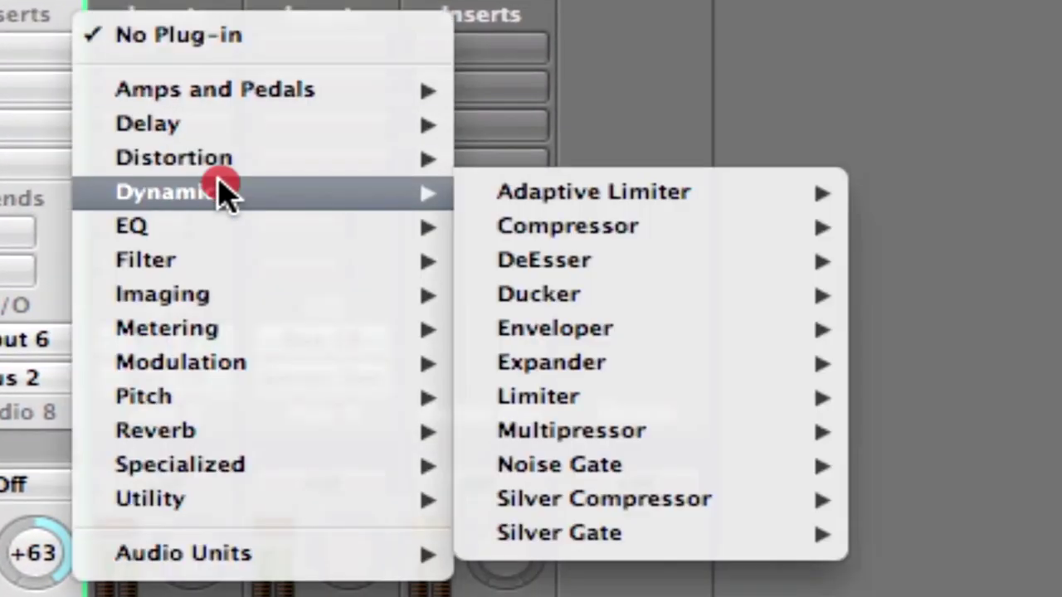
pyautogui.moveTo(220, 184)
pyautogui.mouseDown()
pyautogui.moveTo(211, 198)
pyautogui.moveTo(498, 230)
pyautogui.moveTo(938, 245)
pyautogui.mouseUp()
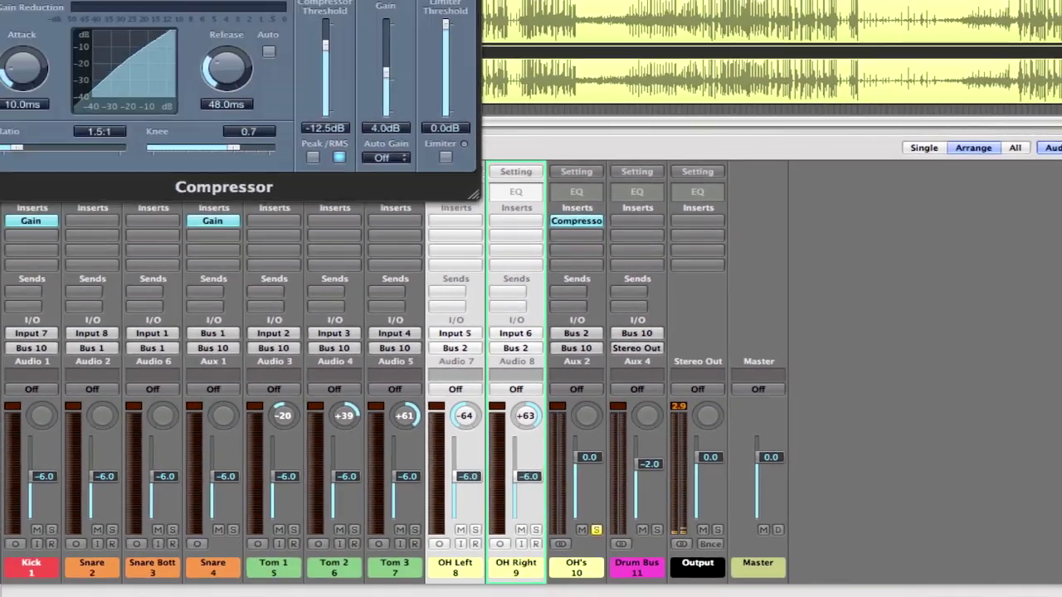
pyautogui.moveTo(233, 5); pyautogui.dragTo(817, 167)
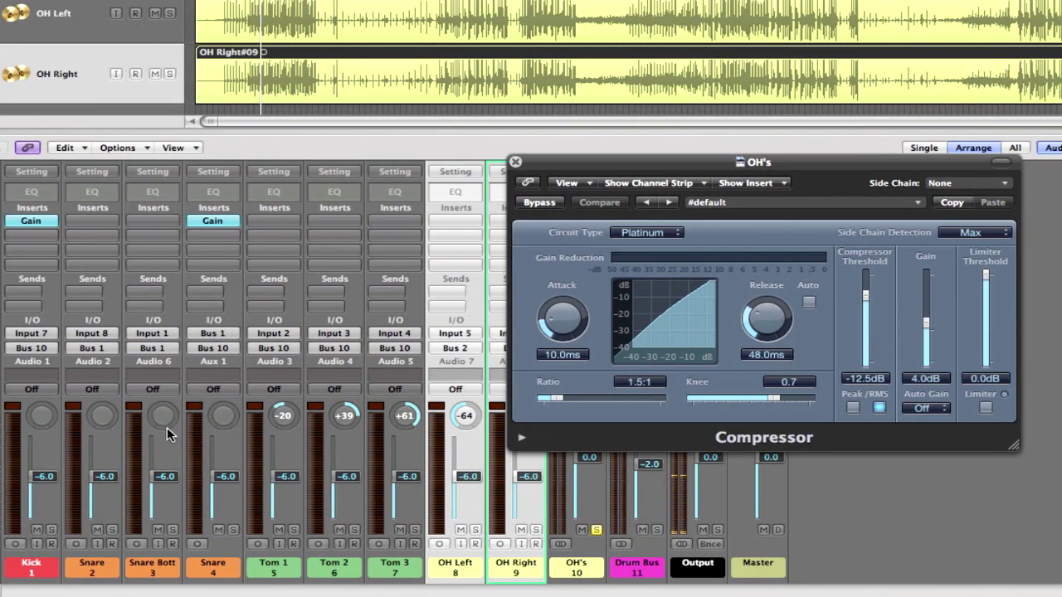
# Step: Solo the Snare aux on channel 4 and set the side chain of the OH's compressor to Bus 1
pyautogui.click(233, 529)
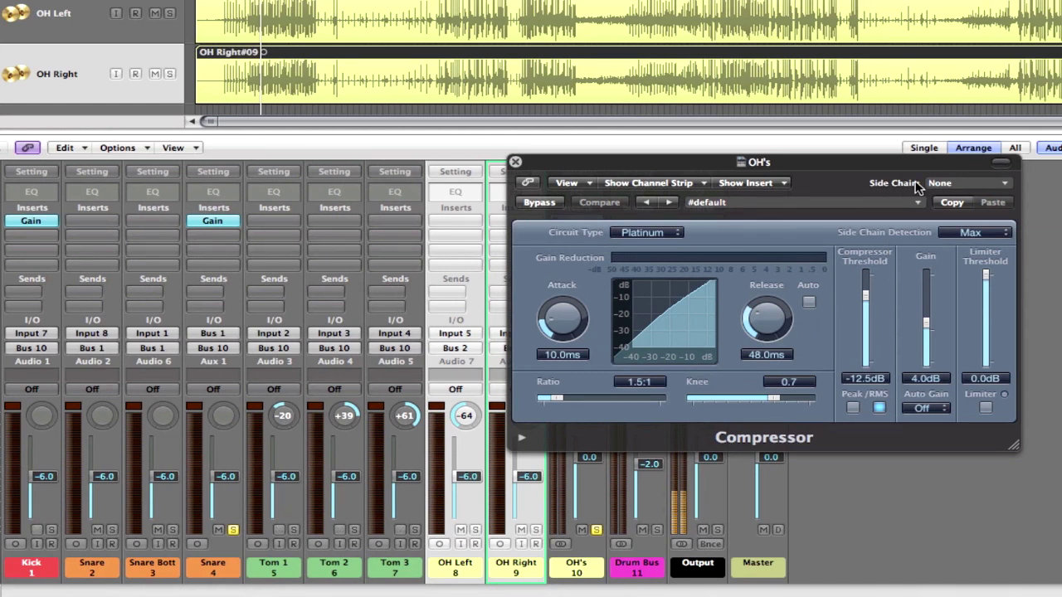
pyautogui.moveTo(882, 165); pyautogui.dragTo(694, 148)
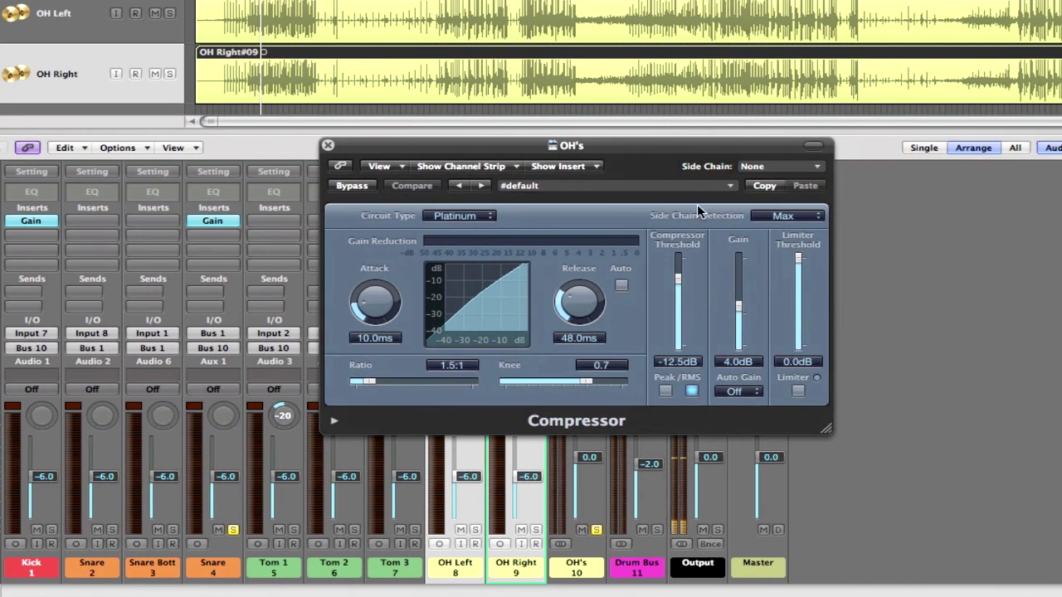
pyautogui.click(780, 167)
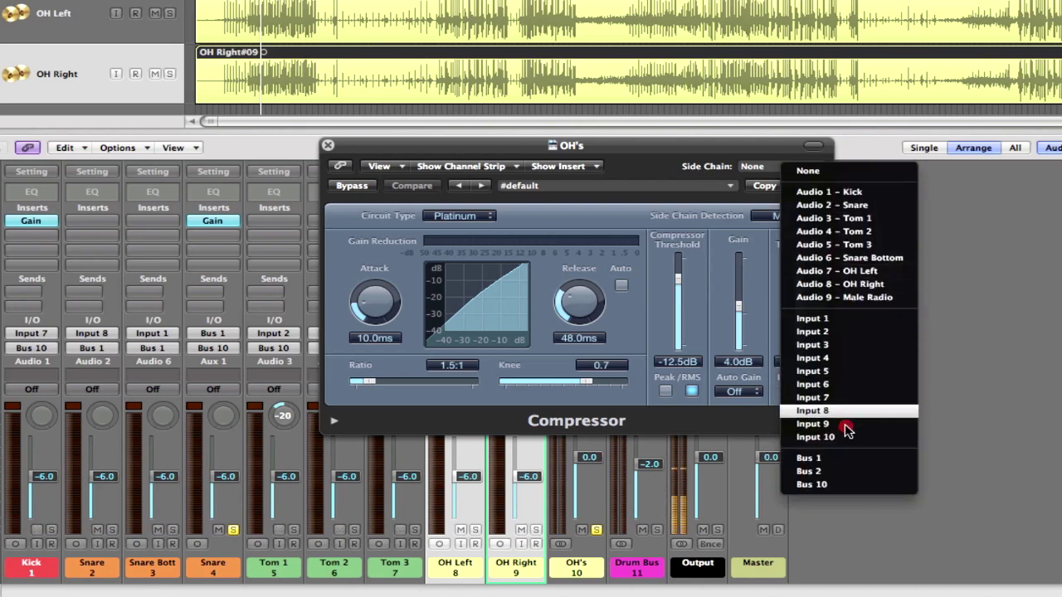
pyautogui.click(845, 459)
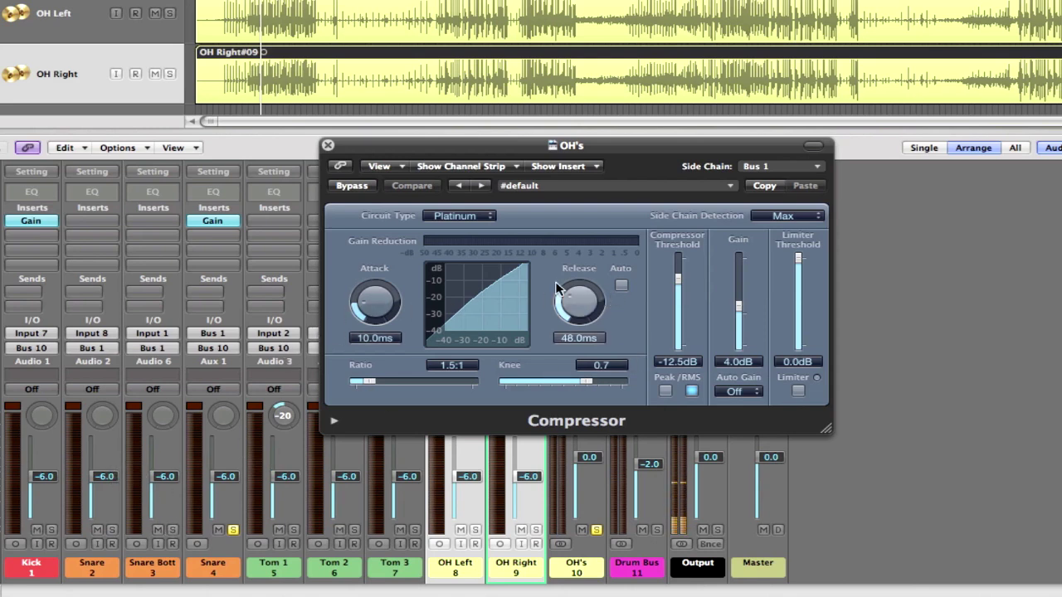
# Step: Load the LA2A EMU preset in the OH's compressor and set its ratio to 3.1:1
pyautogui.moveTo(659, 185); pyautogui.dragTo(787, 343)
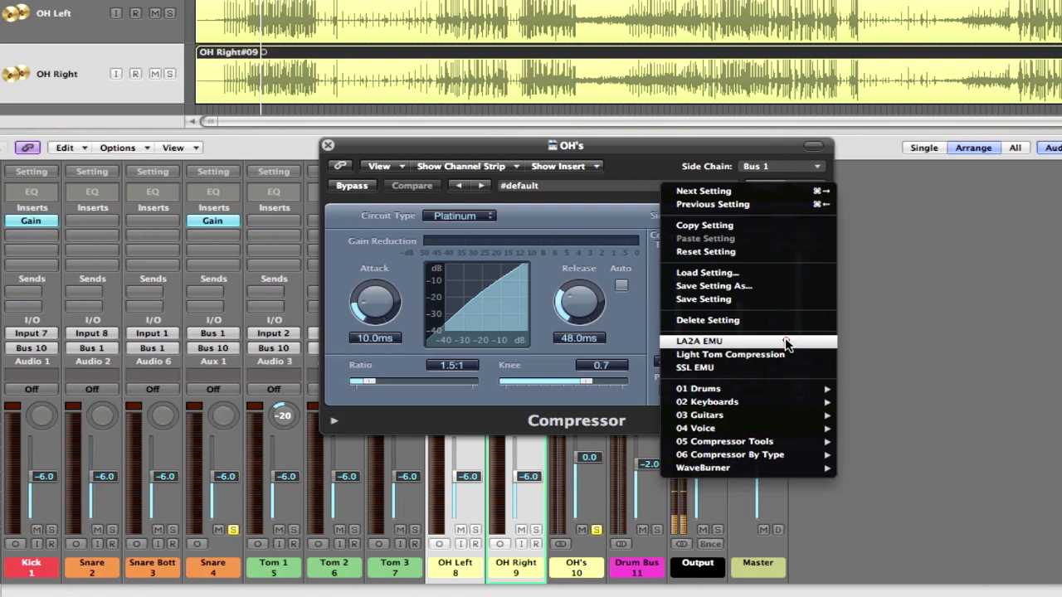
pyautogui.moveTo(786, 343); pyautogui.dragTo(787, 343)
pyautogui.moveTo(390, 382)
pyautogui.mouseDown()
pyautogui.moveTo(409, 381)
pyautogui.moveTo(383, 386)
pyautogui.mouseUp()
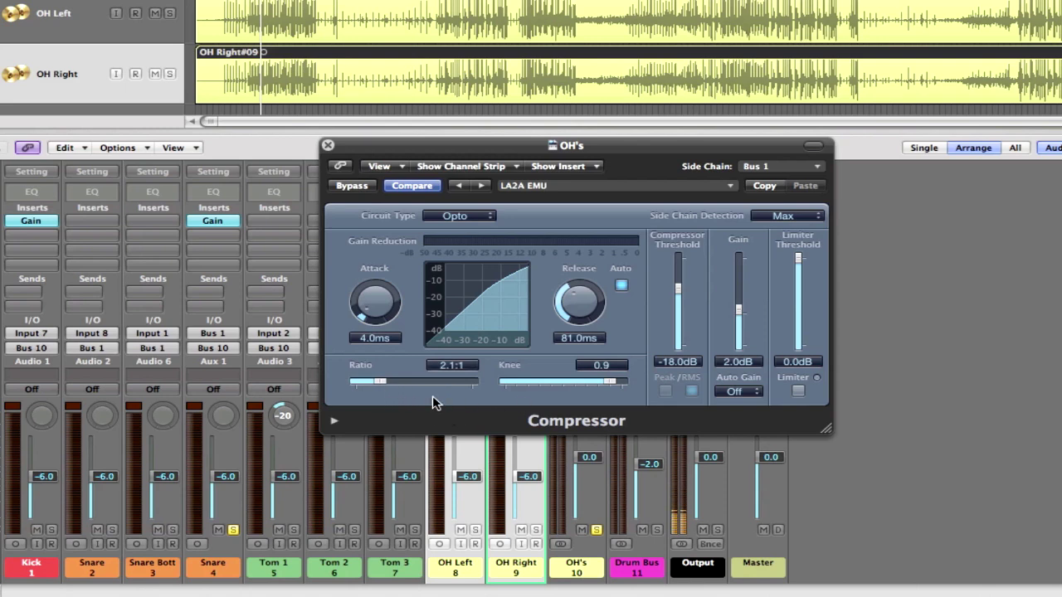
pyautogui.moveTo(401, 390)
pyautogui.mouseDown()
pyautogui.moveTo(390, 387)
pyautogui.moveTo(400, 389)
pyautogui.mouseUp()
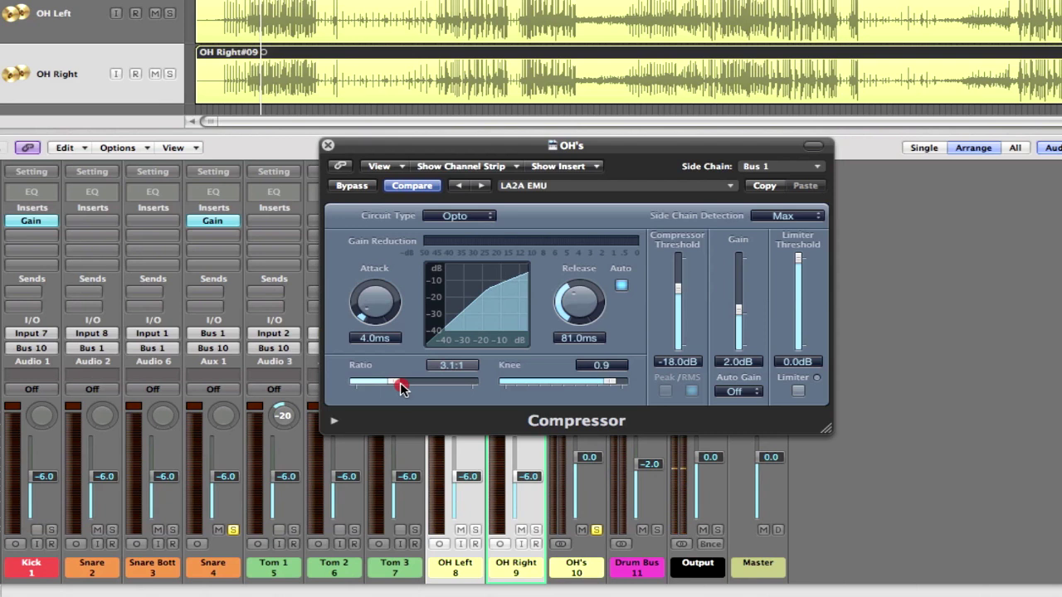
# Step: Set the compressor's attack to 2.0 ms, turn off auto release and set the release to 220 ms
pyautogui.moveTo(382, 304); pyautogui.dragTo(381, 304)
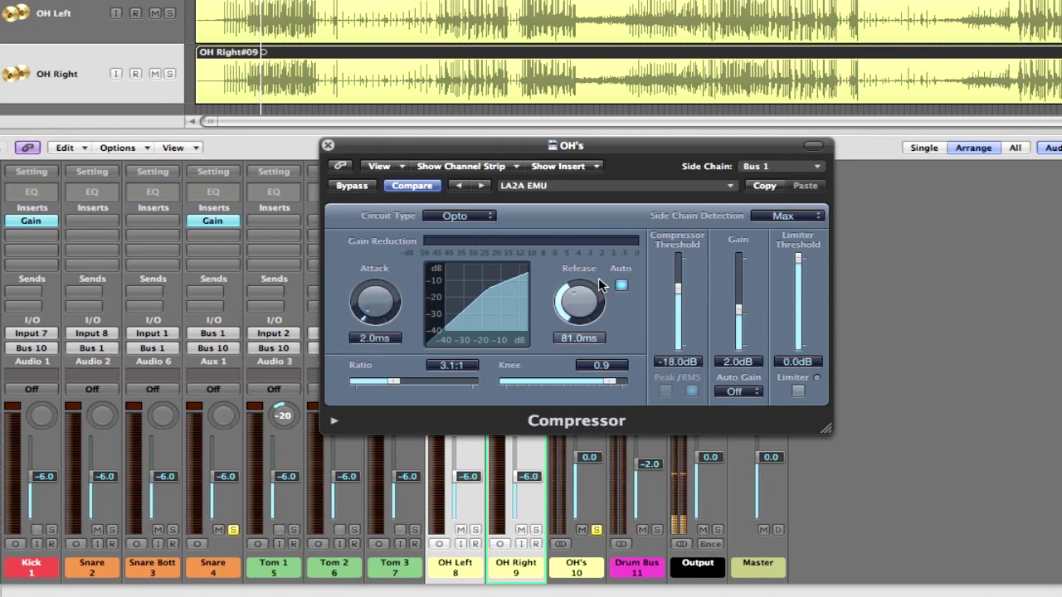
pyautogui.click(624, 286)
pyautogui.moveTo(597, 296); pyautogui.dragTo(596, 323)
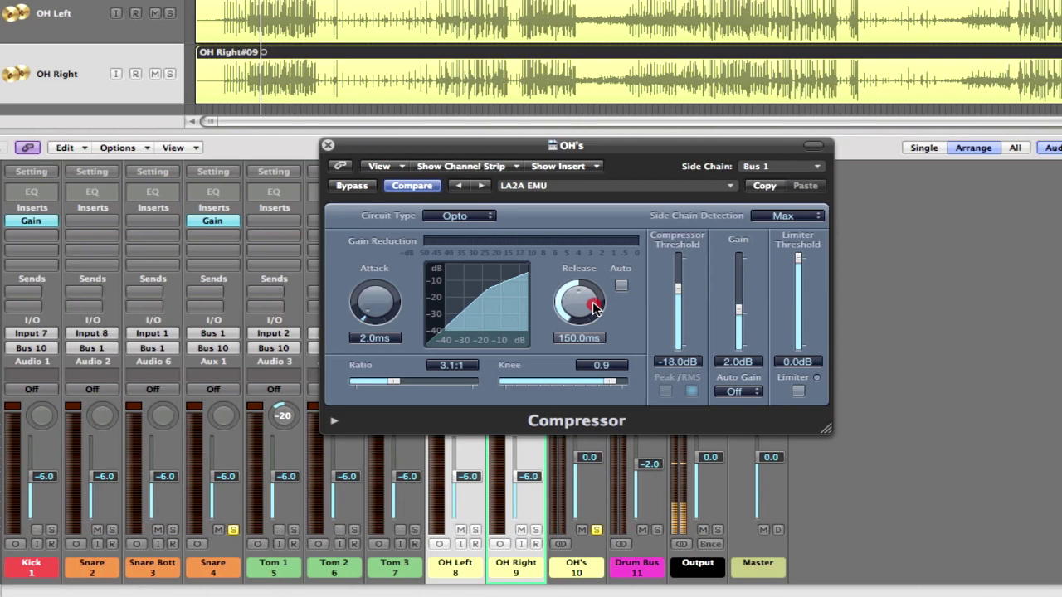
pyautogui.moveTo(594, 305); pyautogui.dragTo(594, 299)
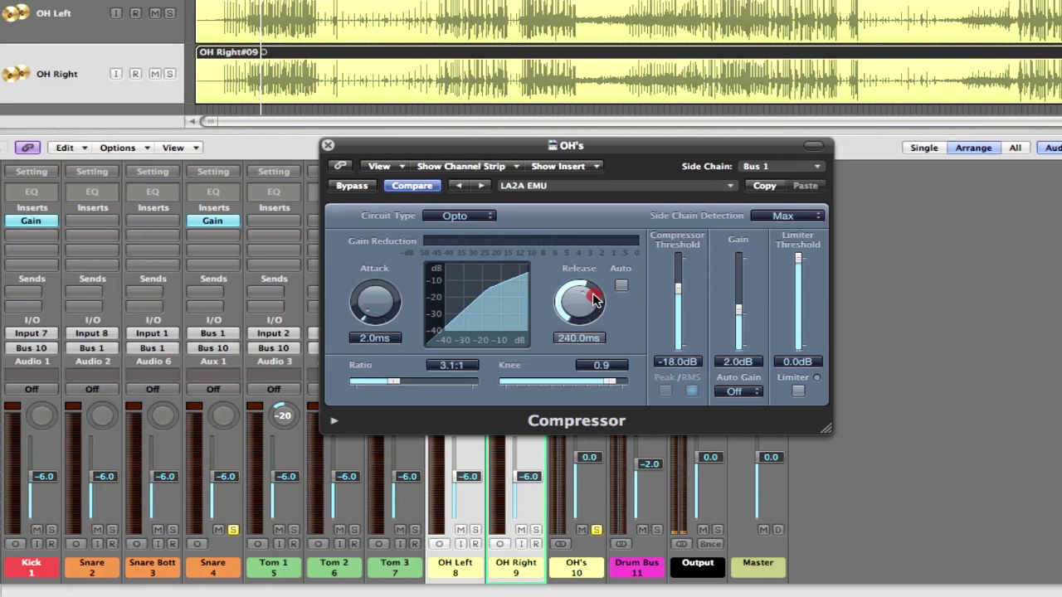
pyautogui.moveTo(594, 303); pyautogui.dragTo(594, 303)
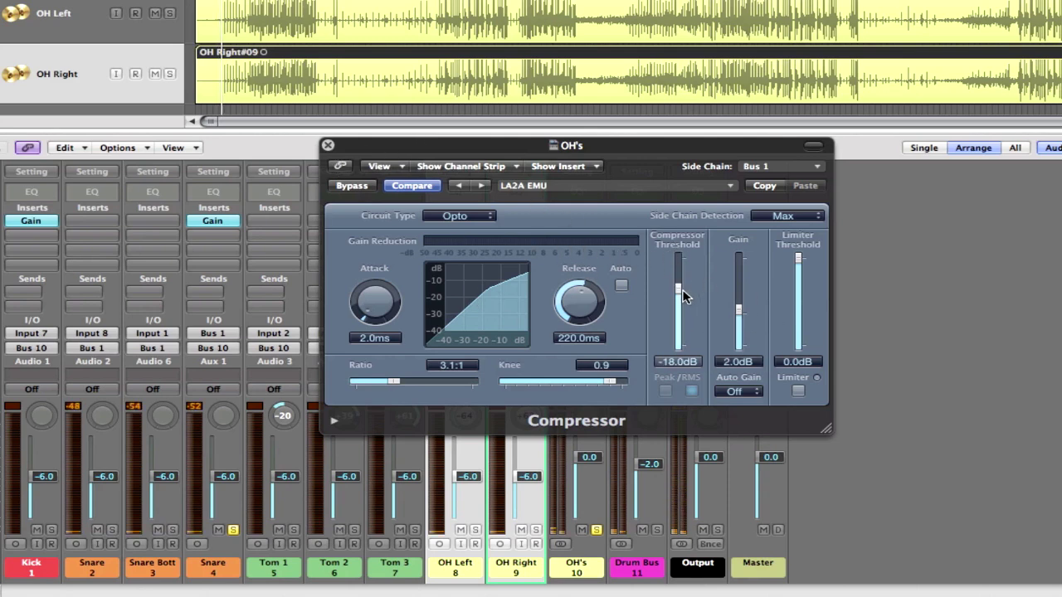
# Step: Set the compressor threshold to -23.5 dB and its gain to 2.5 dB
pyautogui.moveTo(677, 292); pyautogui.dragTo(677, 303)
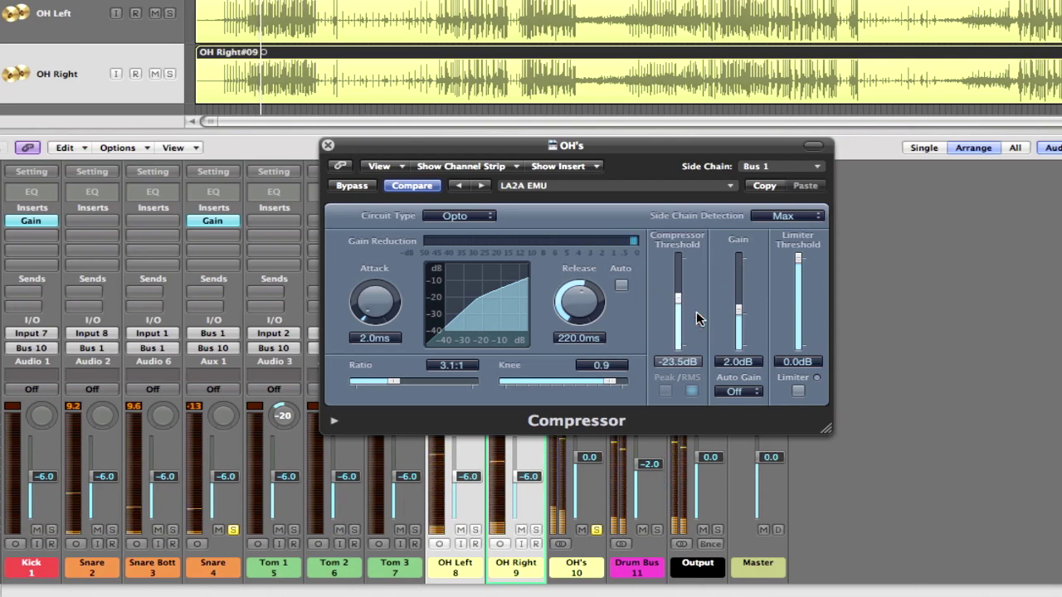
pyautogui.moveTo(739, 310); pyautogui.dragTo(739, 310)
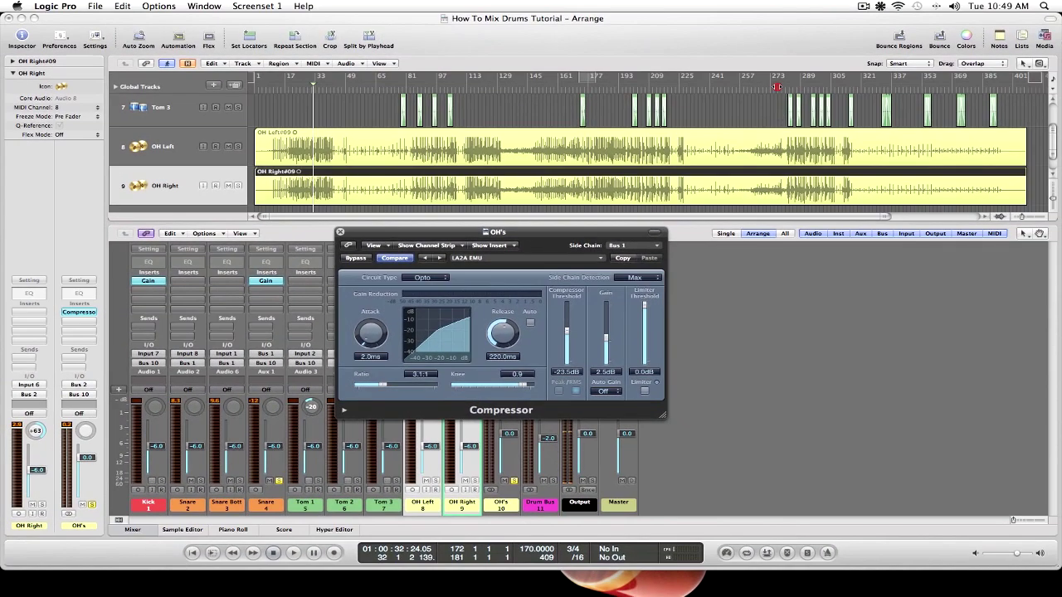
# Step: Play from around bar 276 with the OH's compressor bypassed, and re-enable it during playback to compare the sound
pyautogui.click(776, 86)
pyautogui.click(355, 258)
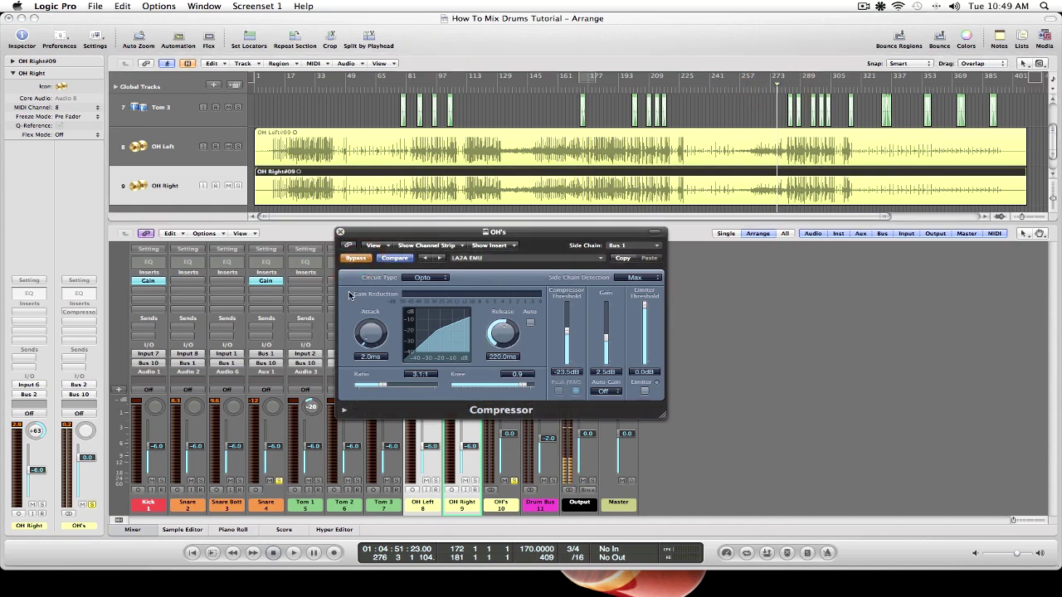
pyautogui.moveTo(420, 237); pyautogui.dragTo(403, 235)
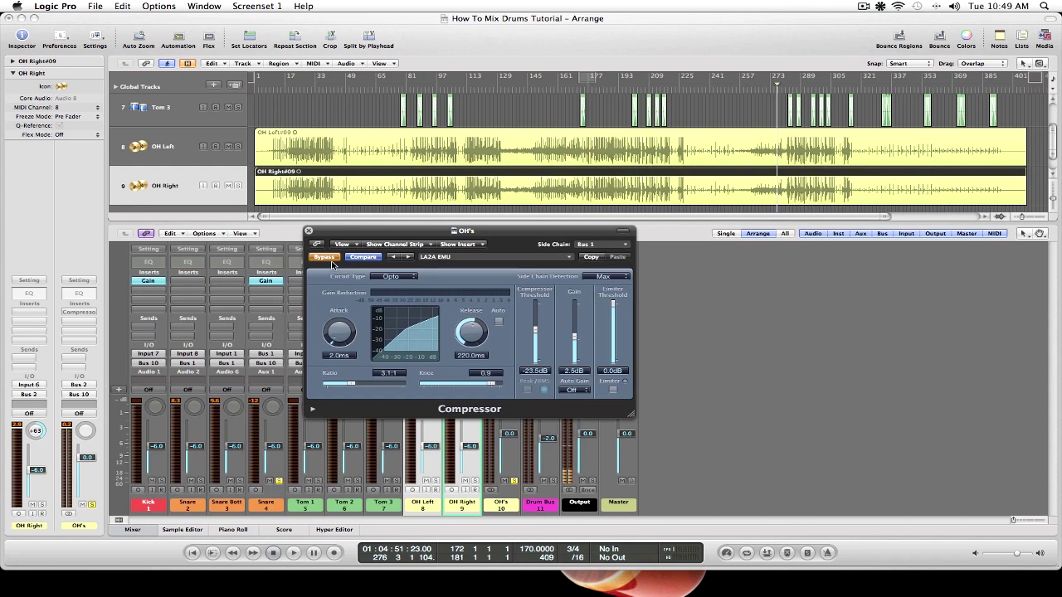
pyautogui.press('space')
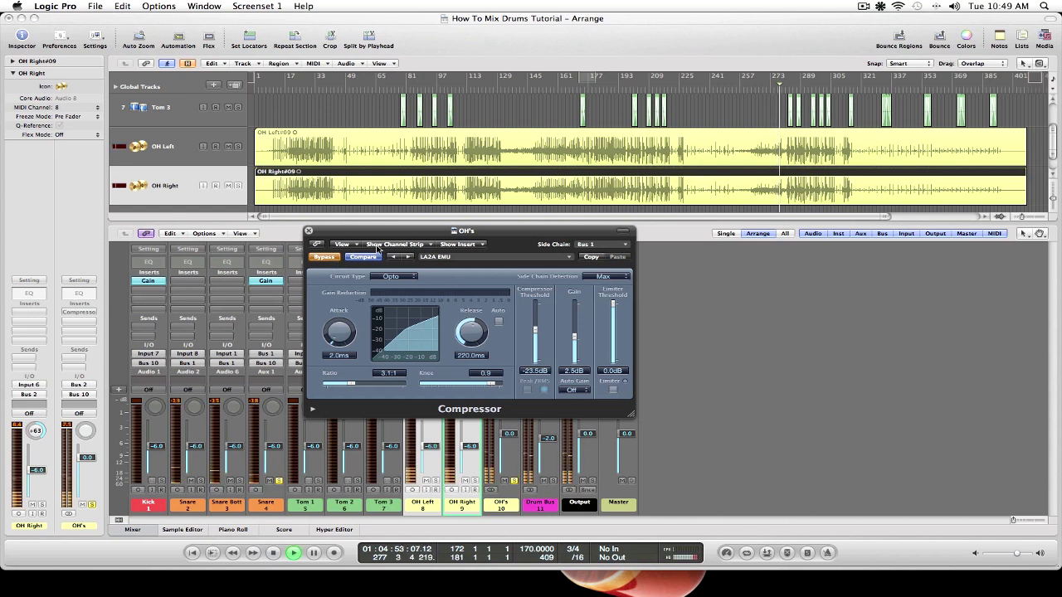
pyautogui.click(326, 259)
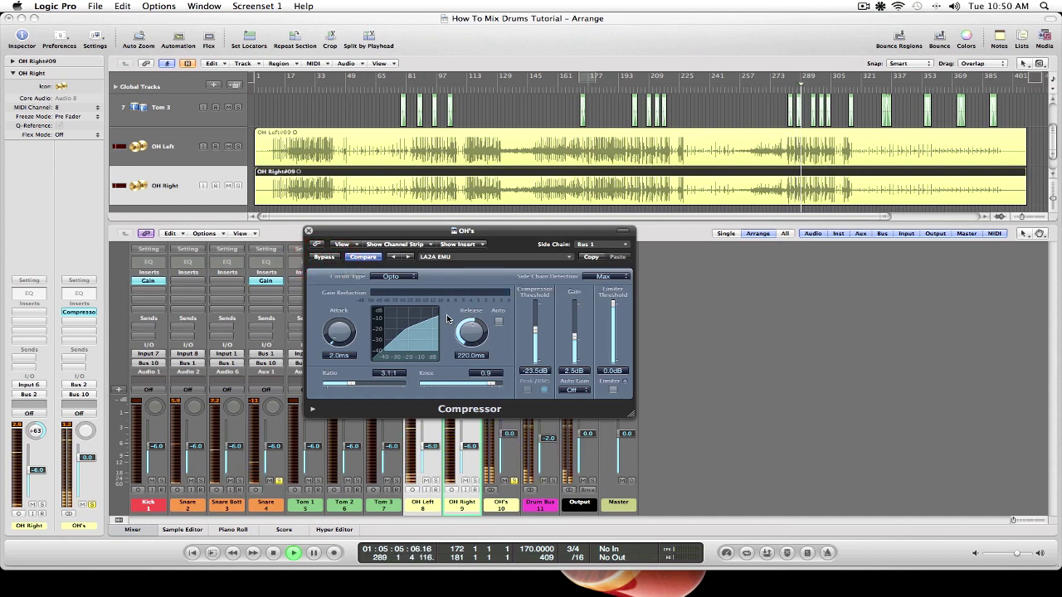
# Step: Set the compressor threshold to -21.5 dB and close the plug-in window
pyautogui.click(535, 331)
pyautogui.moveTo(535, 331); pyautogui.dragTo(537, 330)
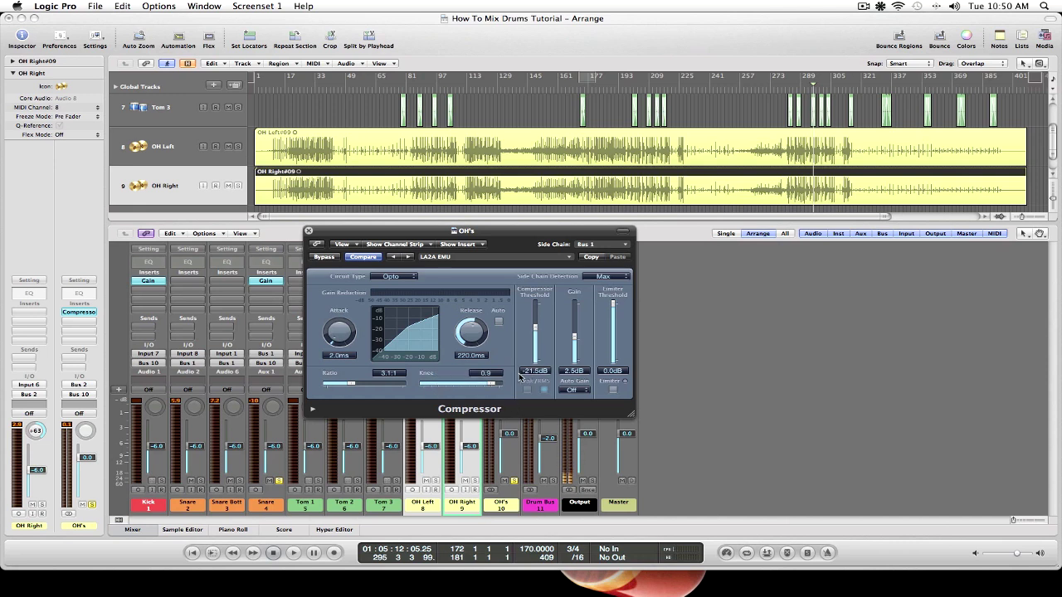
pyautogui.click(308, 231)
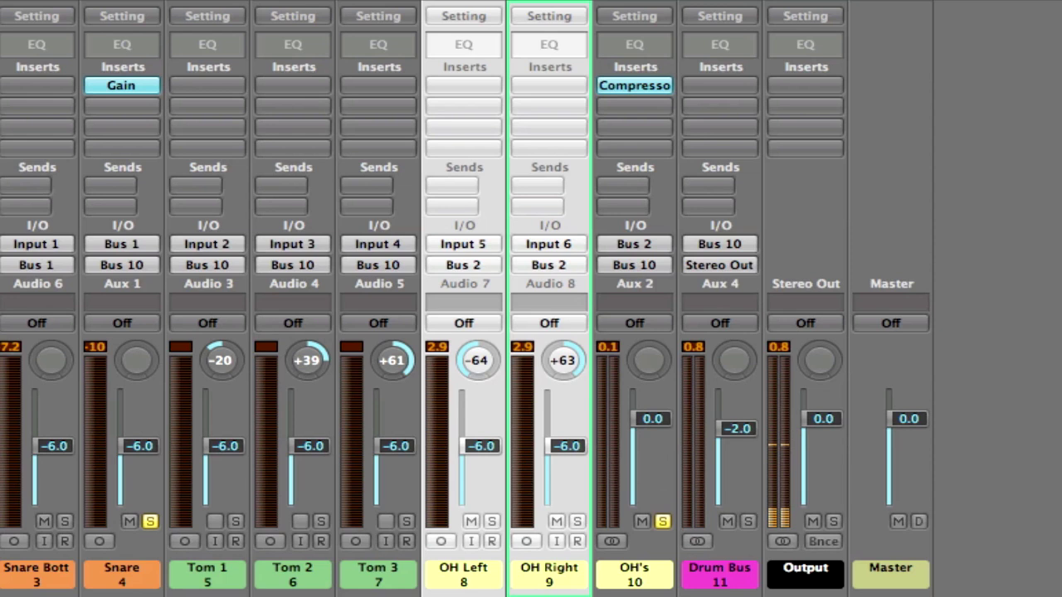
# Step: Lower the OH's fader to -4.8 dB during playback and clear the peak level readings
pyautogui.press('space')
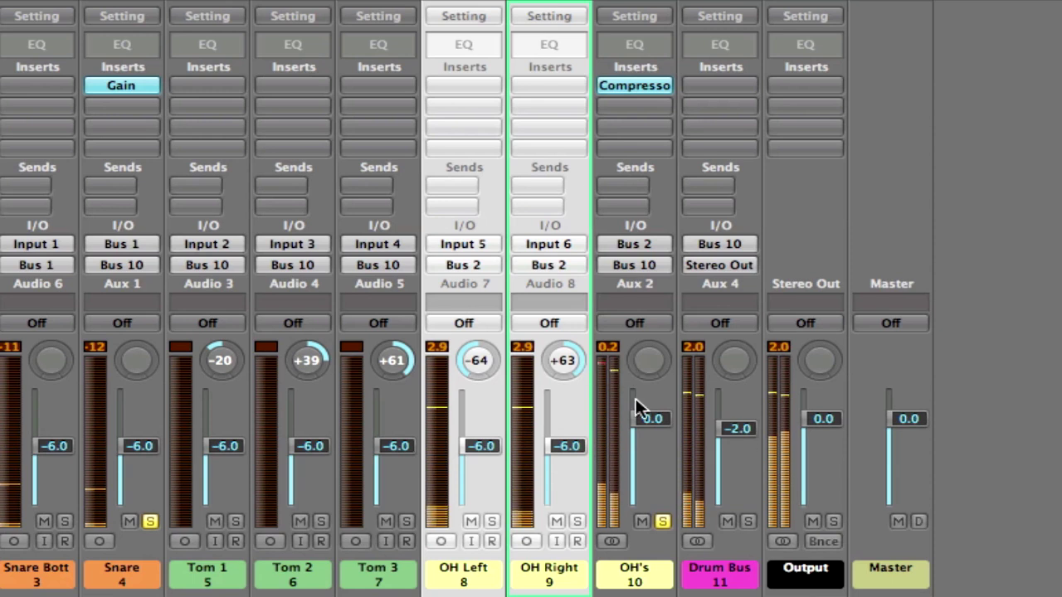
pyautogui.moveTo(666, 424); pyautogui.dragTo(653, 487)
pyautogui.click(611, 349)
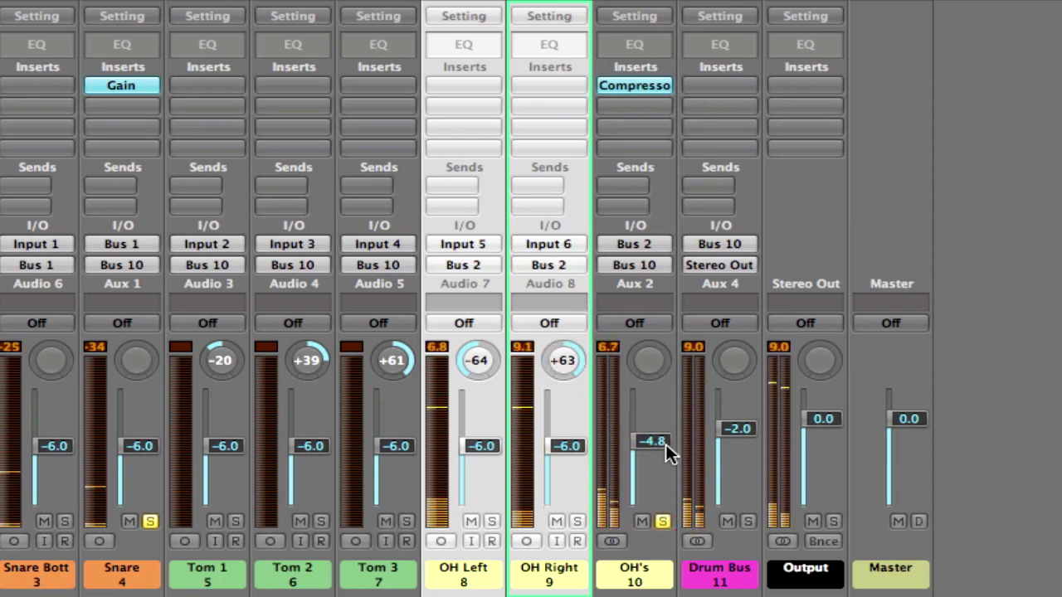
# Step: Lower the OH's fader to -6.0 dB and clear its peak reading
pyautogui.moveTo(661, 442); pyautogui.dragTo(656, 456)
pyautogui.click(617, 348)
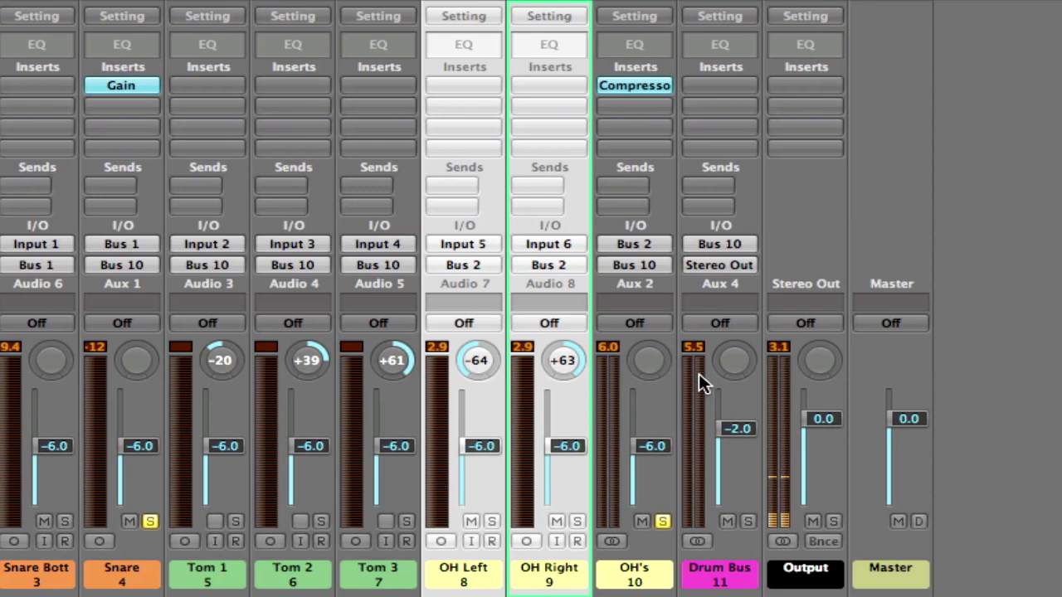
# Step: Toggle the solos of the OH's and the Snare bus off and on to compare them with and without each other
pyautogui.click(665, 521)
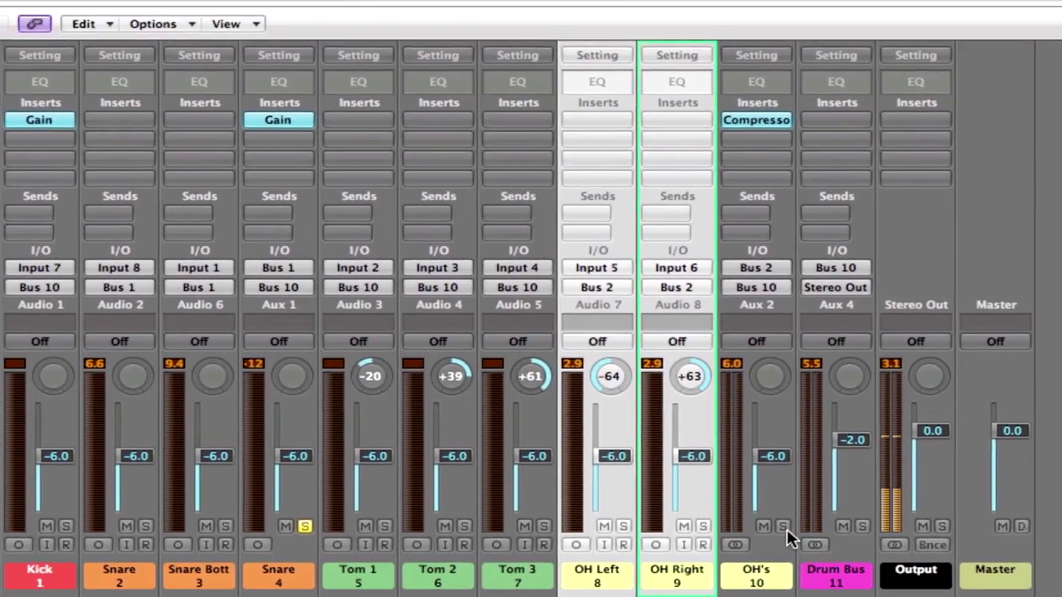
pyautogui.click(670, 521)
pyautogui.click(338, 528)
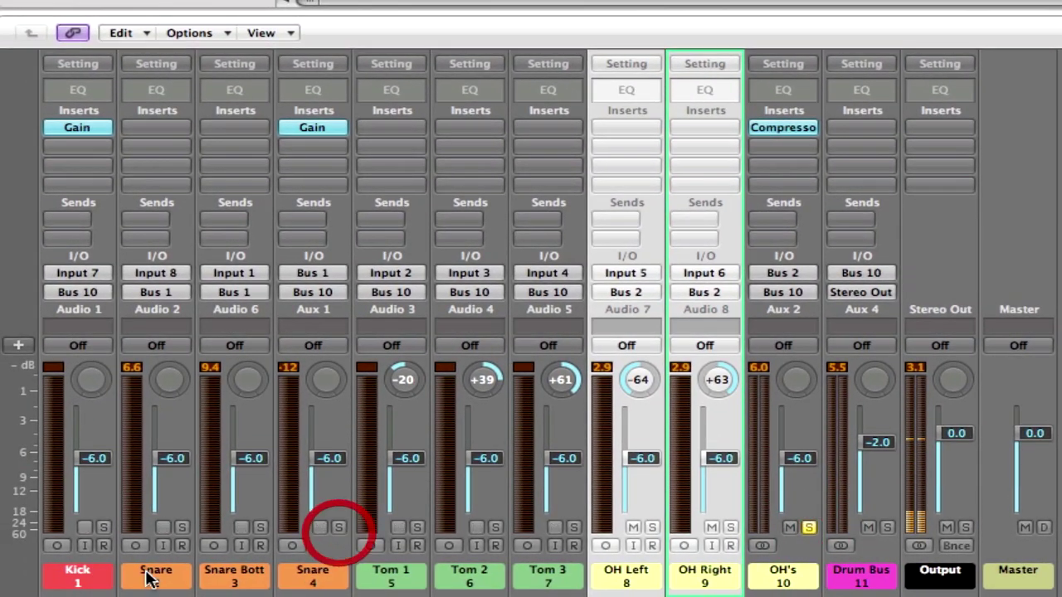
pyautogui.click(339, 528)
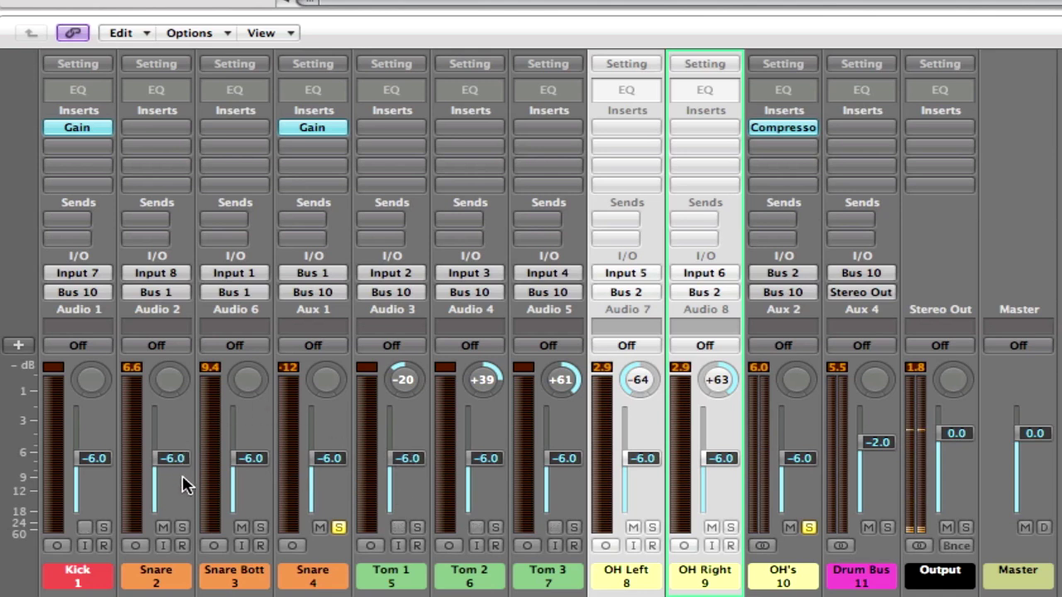
# Step: Leave only the Snare bus soloed, mute Snare Bottom and place the playhead at around bar 278
pyautogui.click(806, 529)
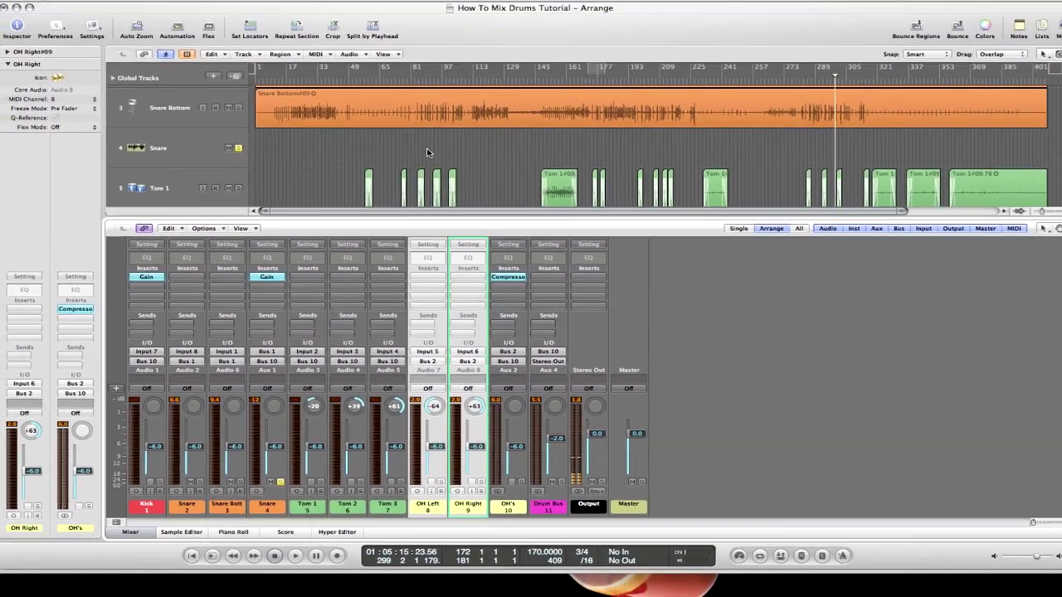
pyautogui.scroll(3, 427, 152)
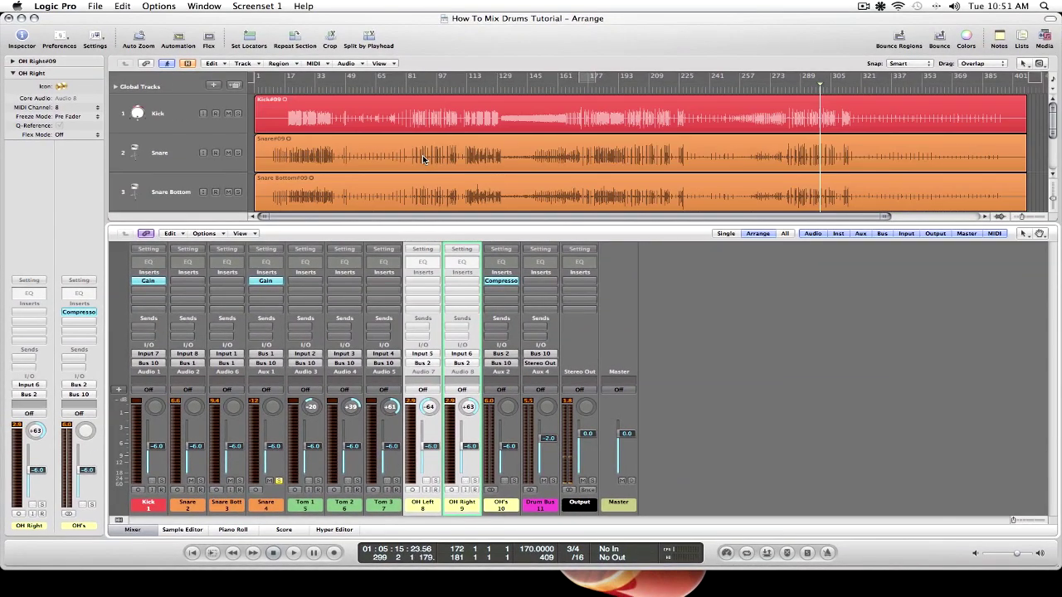
pyautogui.click(780, 78)
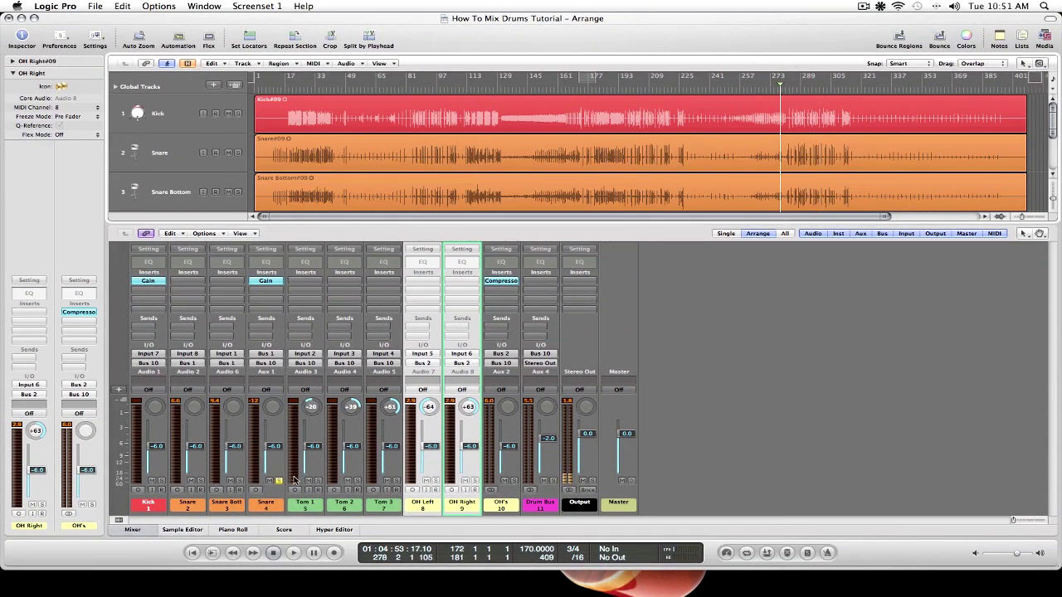
pyautogui.click(232, 482)
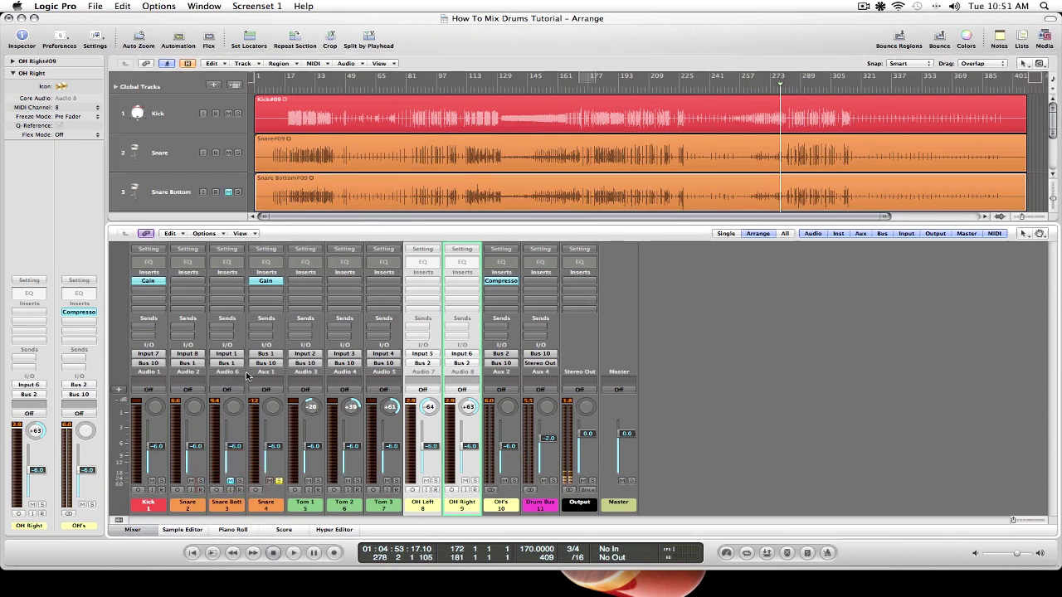
# Step: Reset the faders of Snare and Snare Bottom together to 0.0 dB and play the top snare alone from around bar 278
pyautogui.click(233, 342)
pyautogui.keyDown('shift'); pyautogui.click(207, 345); pyautogui.keyUp('shift')
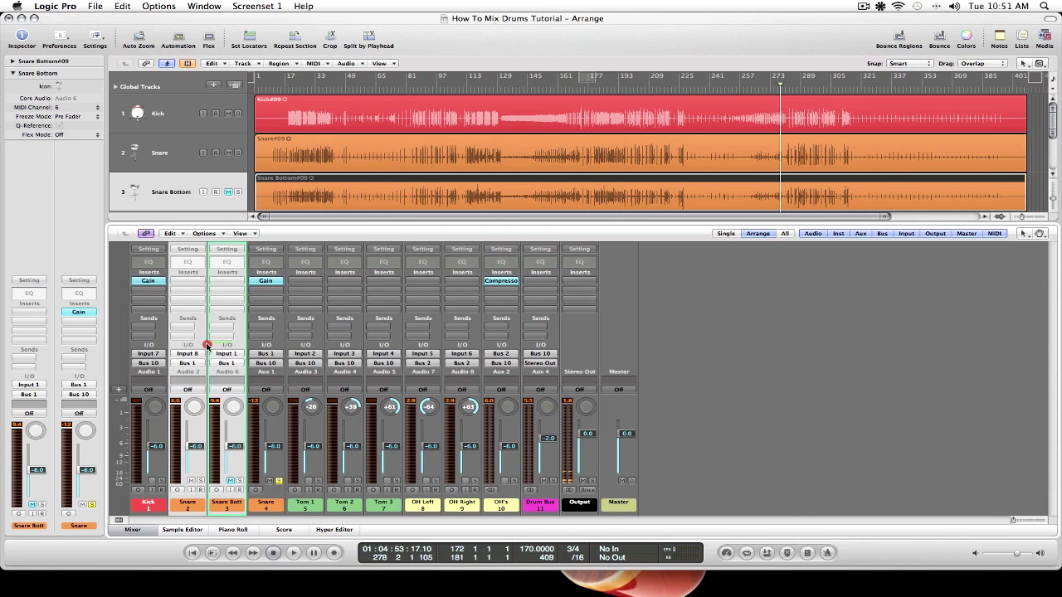
pyautogui.keyDown('alt'); pyautogui.click(205, 451); pyautogui.keyUp('alt')
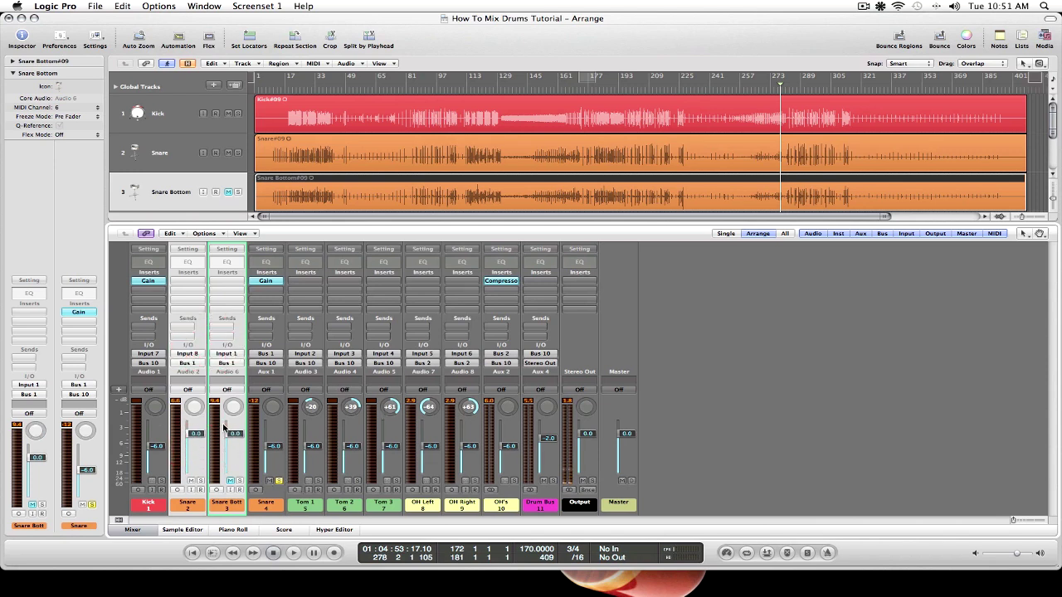
pyautogui.press('space')
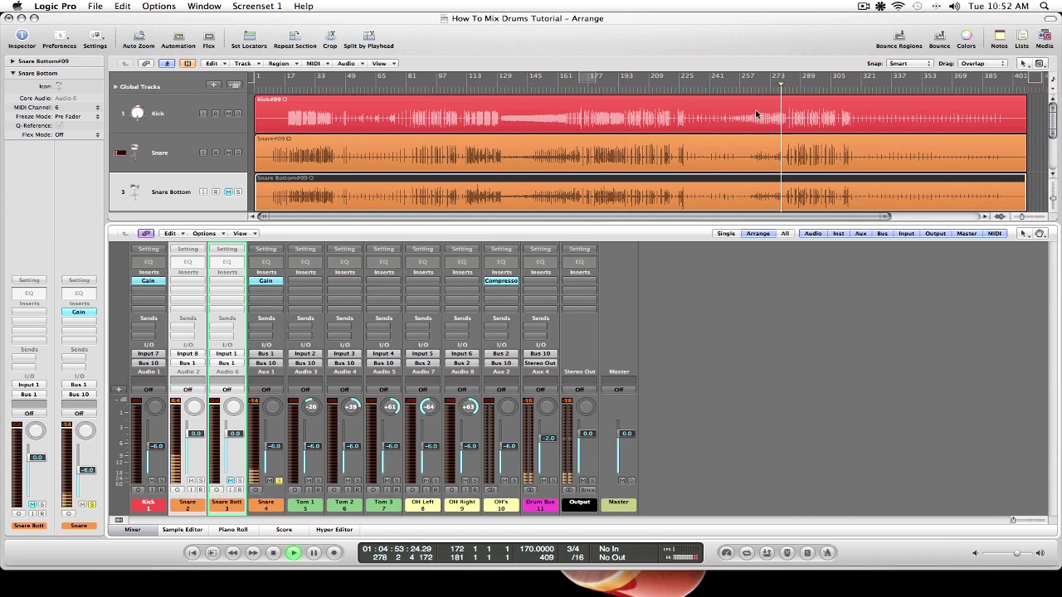
pyautogui.click(788, 83)
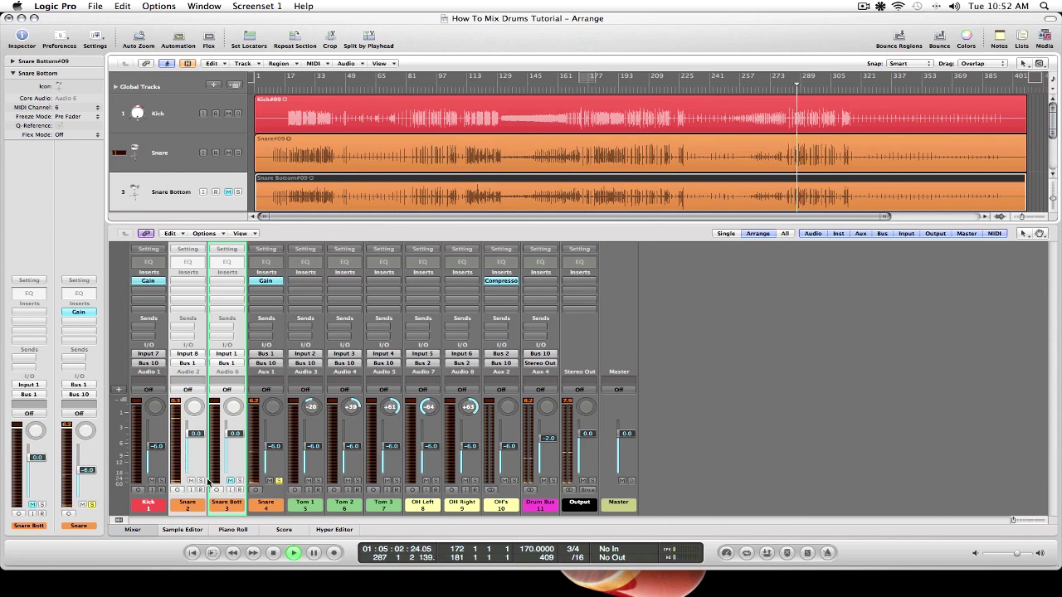
# Step: Unmute Snare Bottom, mute the top Snare track, and play a short passage from around bar 287 to hear the bottom mic alone
pyautogui.click(191, 481)
pyautogui.click(229, 482)
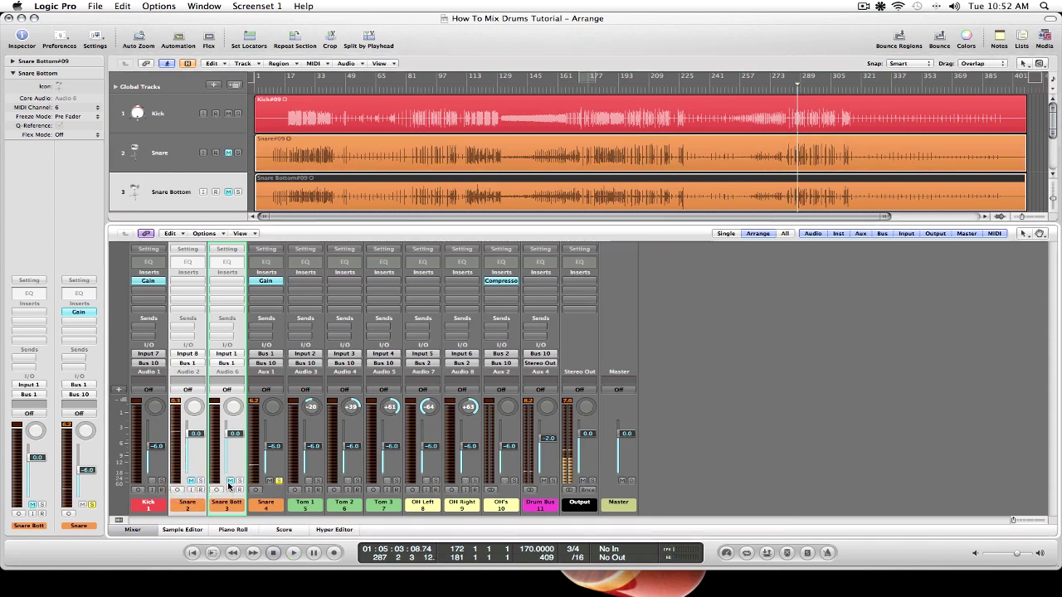
pyautogui.click(230, 482)
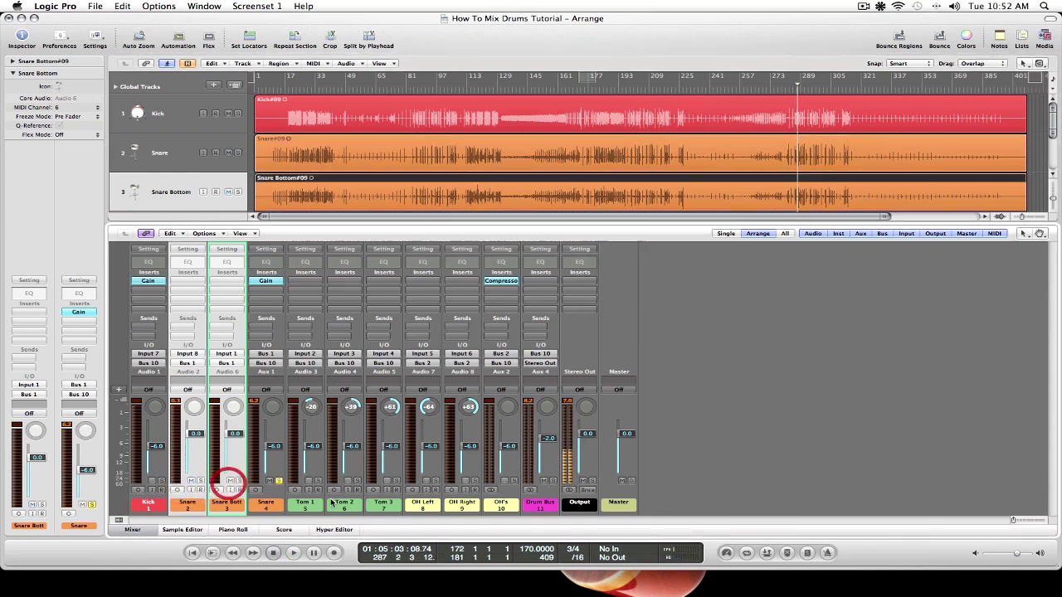
pyautogui.click(239, 322)
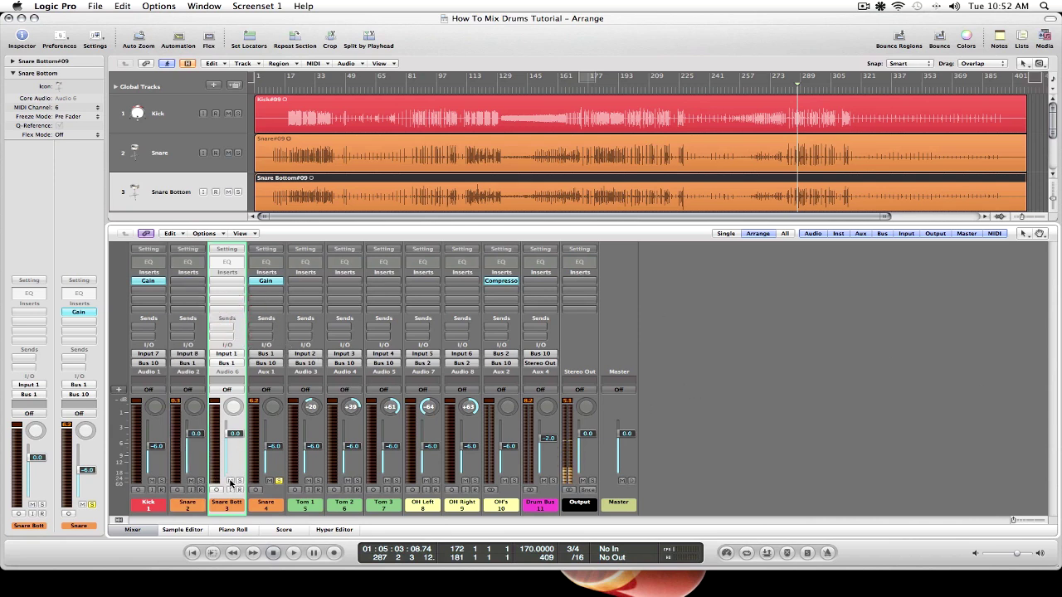
pyautogui.click(191, 481)
pyautogui.press('space')
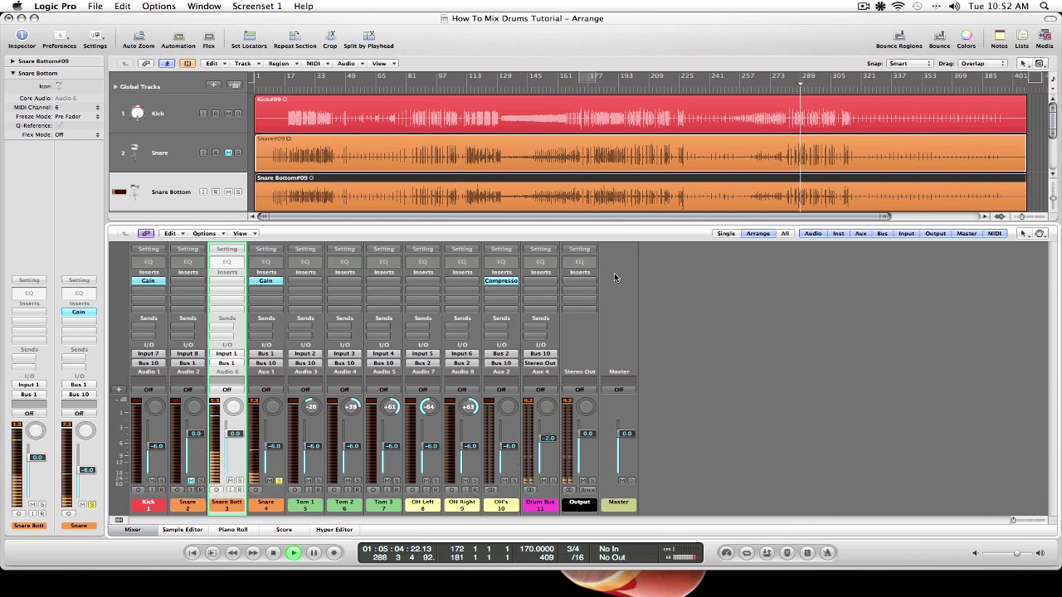
pyautogui.press('space')
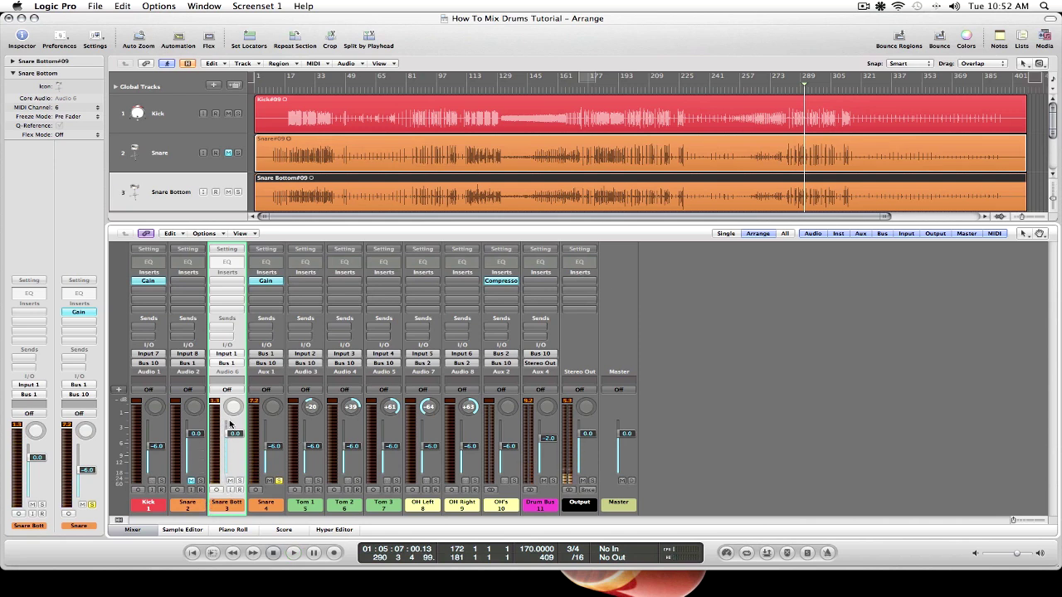
# Step: Unmute the top Snare track and lower the Snare Bottom fader to -4.0 dB
pyautogui.click(188, 481)
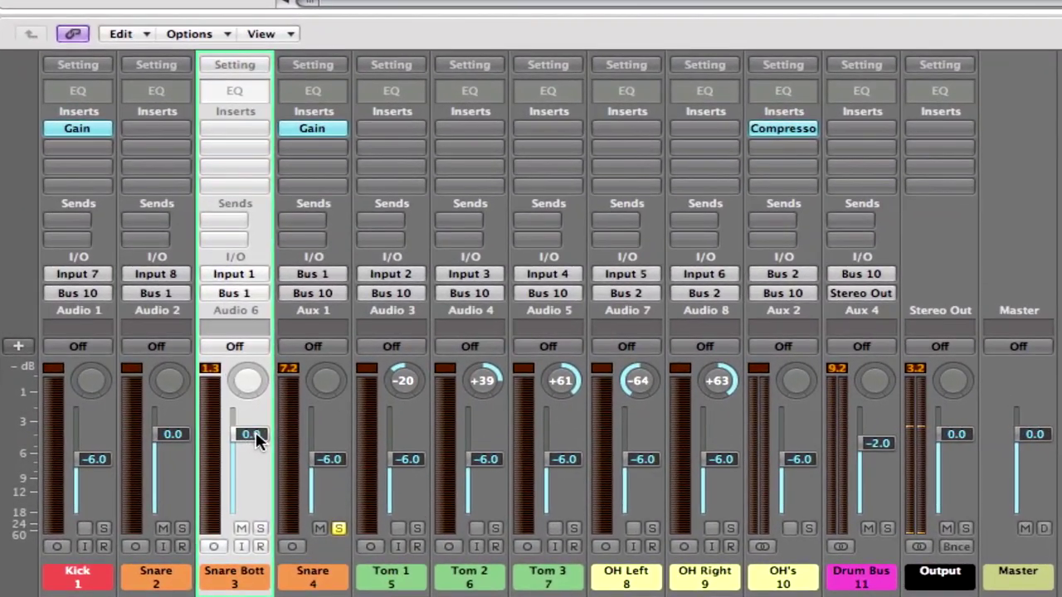
pyautogui.moveTo(256, 440); pyautogui.dragTo(251, 480)
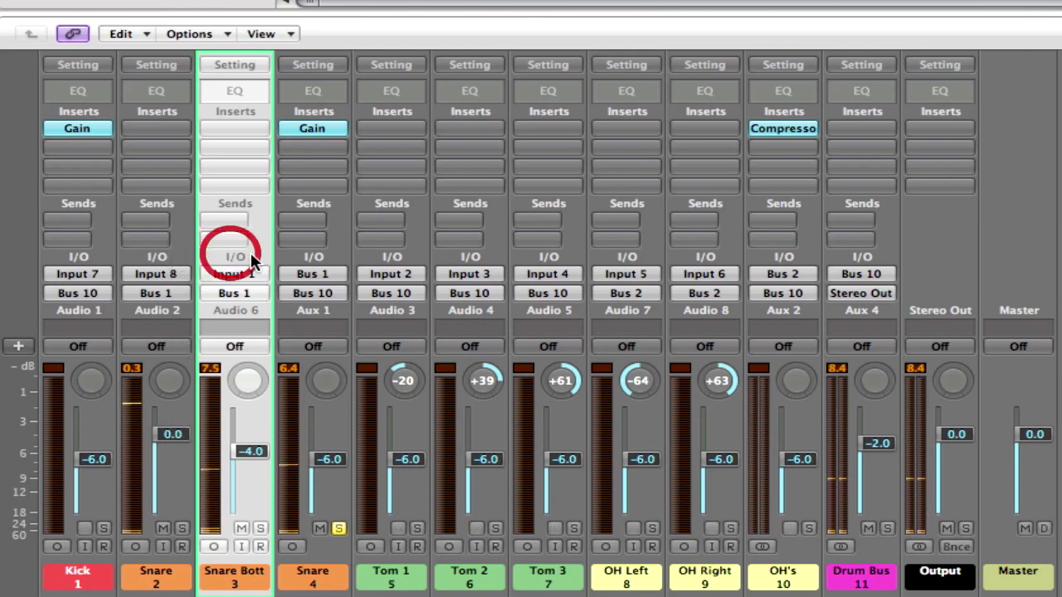
# Step: Lower the two snare track faders together, bringing Snare to -2.3 dB and Snare Bottom to -6.2 dB
pyautogui.keyDown('shift'); pyautogui.click(187, 261); pyautogui.keyUp('shift')
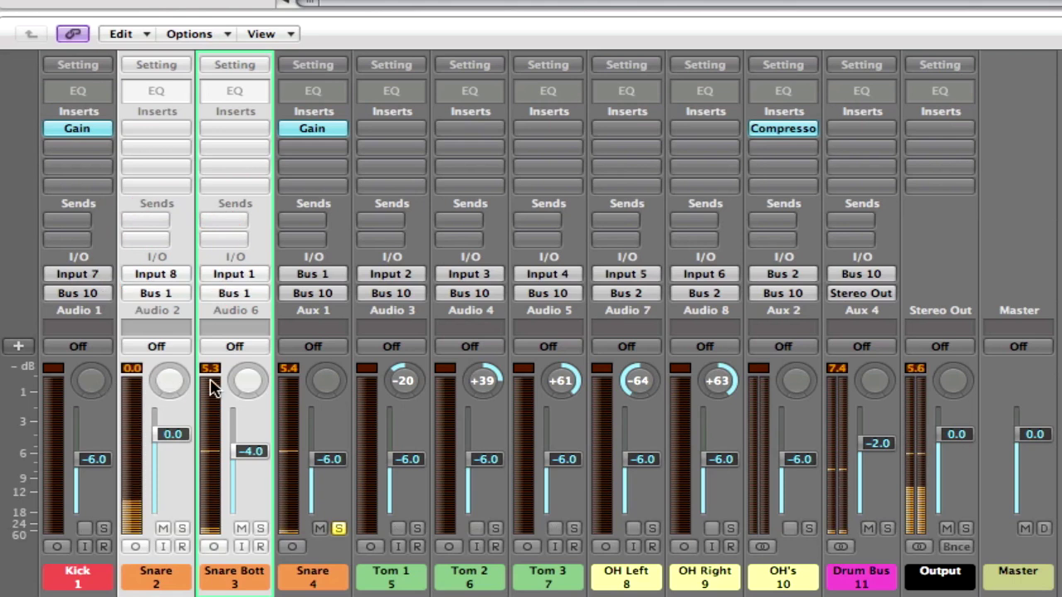
pyautogui.moveTo(178, 436)
pyautogui.mouseDown()
pyautogui.moveTo(176, 483)
pyautogui.moveTo(177, 444)
pyautogui.mouseUp()
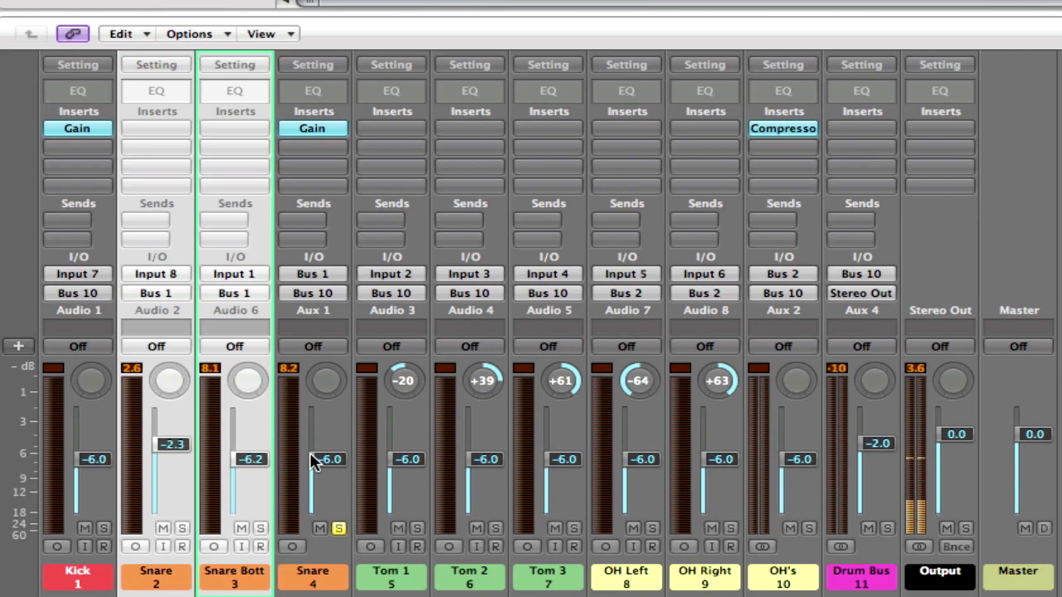
# Step: Solo the OH's alongside the Snare bus and raise the Snare bus fader to 0.0 dB, clearing its peak reading
pyautogui.click(808, 528)
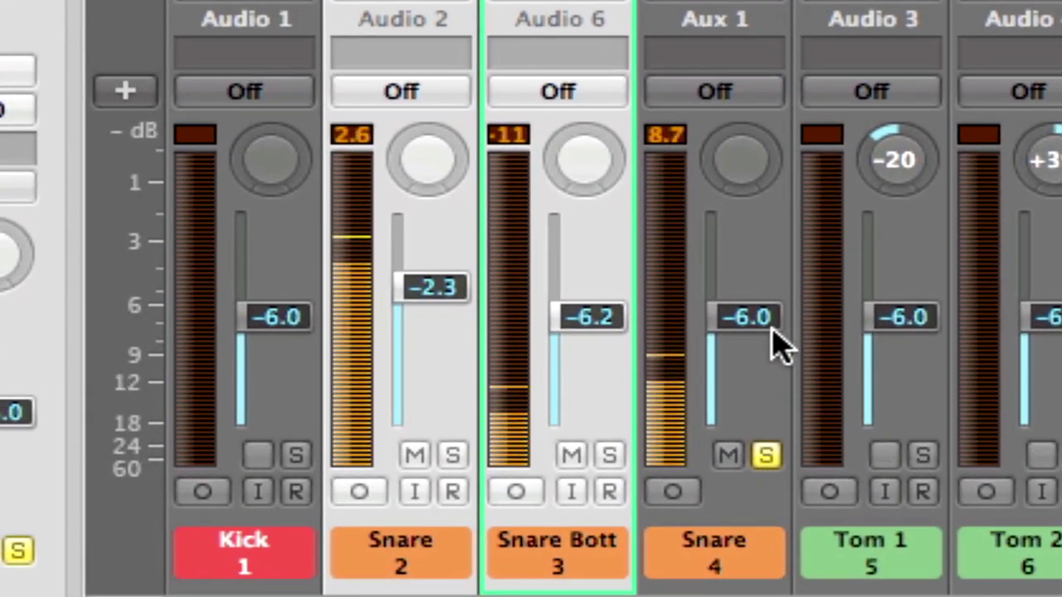
pyautogui.moveTo(775, 315); pyautogui.dragTo(771, 194)
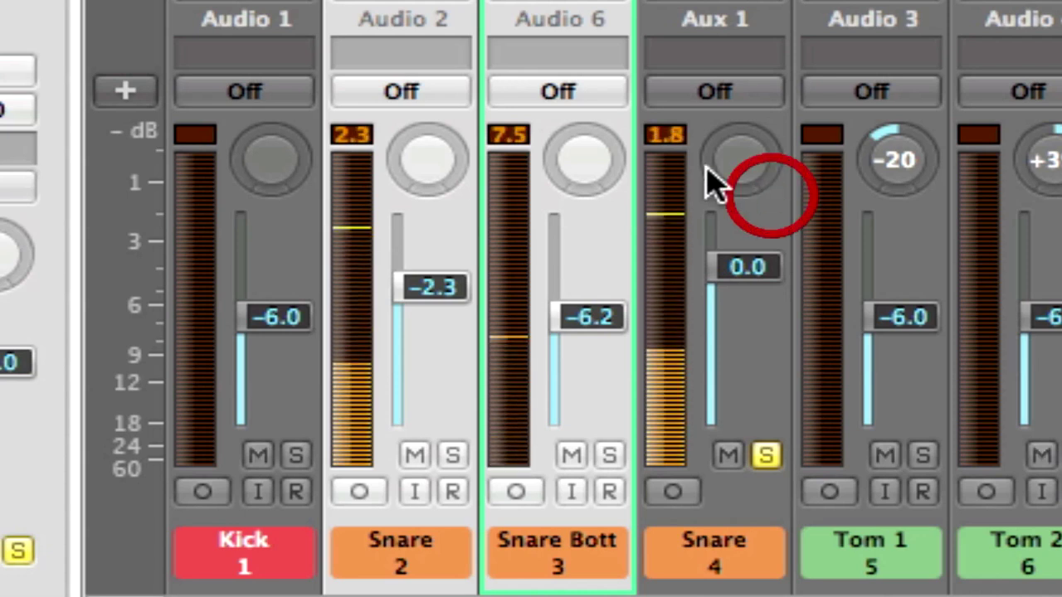
pyautogui.click(682, 145)
# Step: Lower the Snare bus fader in stages to -3.4 dB during playback, clearing its peak reading after each change
pyautogui.moveTo(765, 283); pyautogui.dragTo(755, 351)
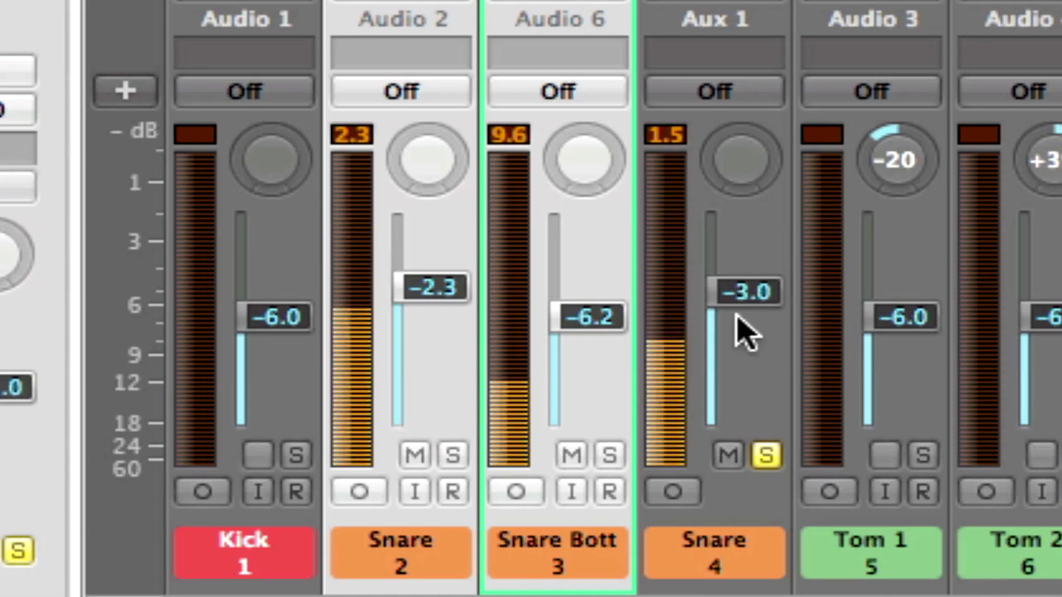
pyautogui.click(666, 135)
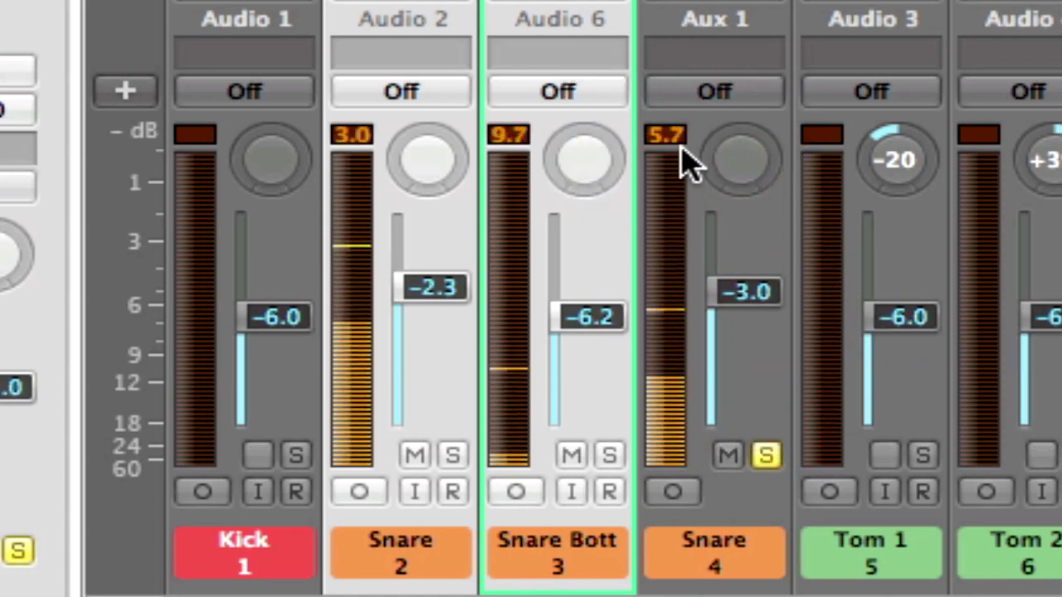
pyautogui.click(773, 304)
pyautogui.moveTo(770, 304); pyautogui.dragTo(766, 311)
pyautogui.click(674, 143)
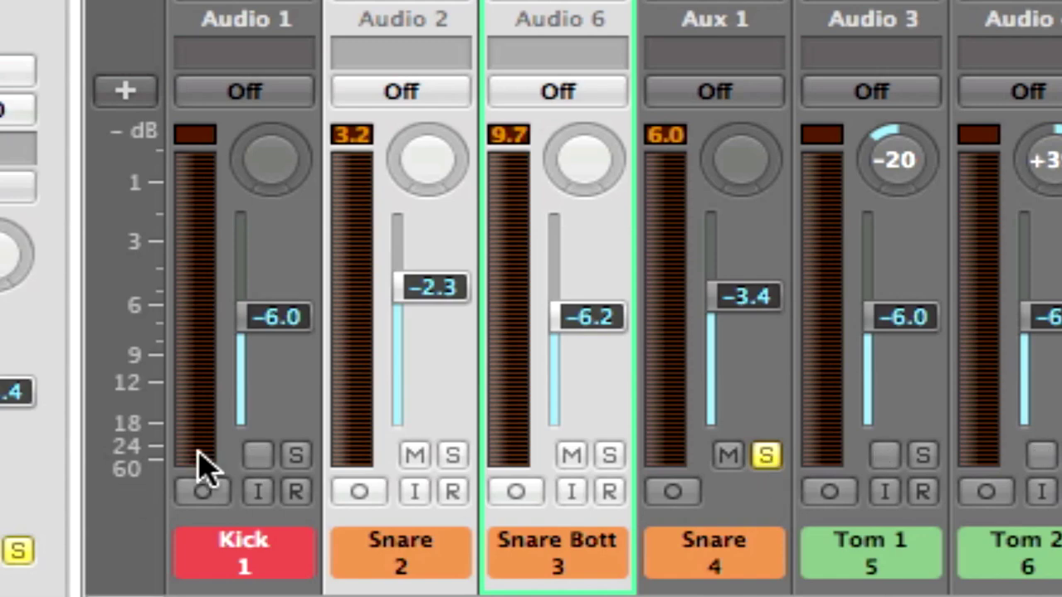
# Step: Solo the Kick in place of the Snare bus and raise the Kick fader to 0.0 dB
pyautogui.click(765, 456)
pyautogui.click(275, 463)
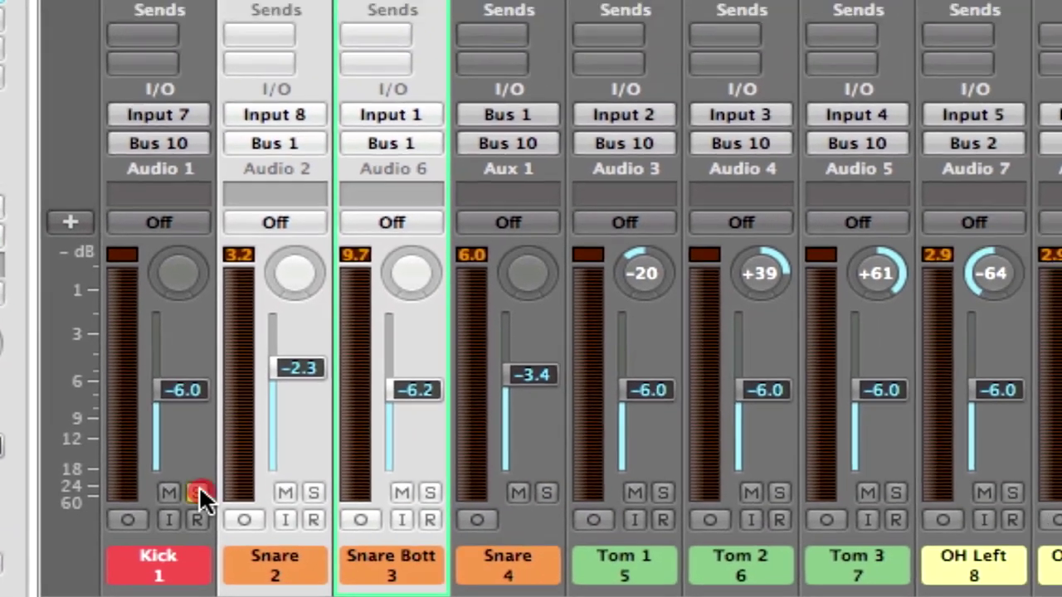
pyautogui.moveTo(98, 459); pyautogui.dragTo(99, 399)
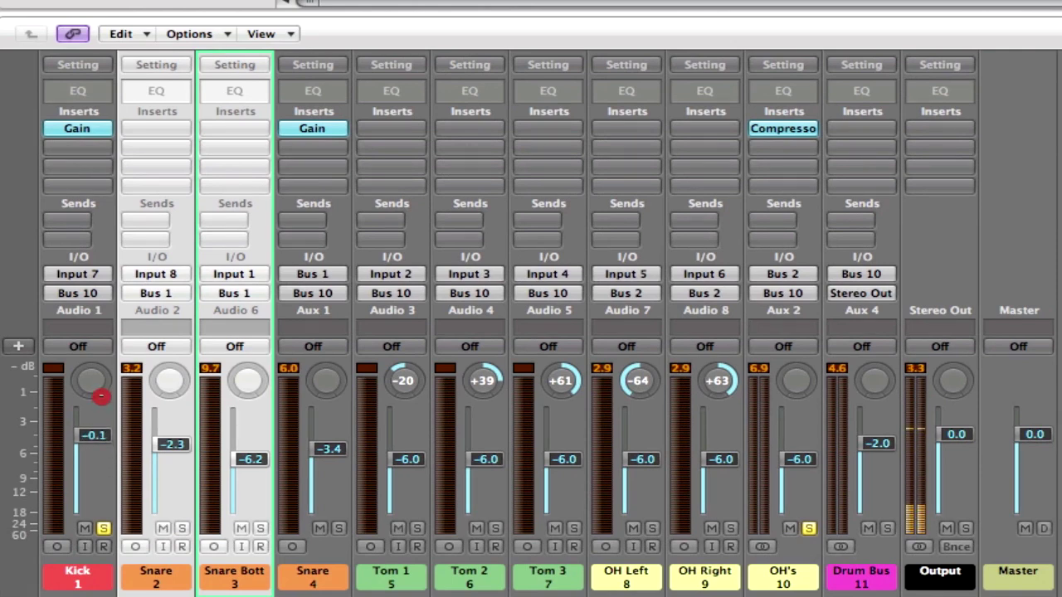
pyautogui.moveTo(100, 396); pyautogui.dragTo(99, 394)
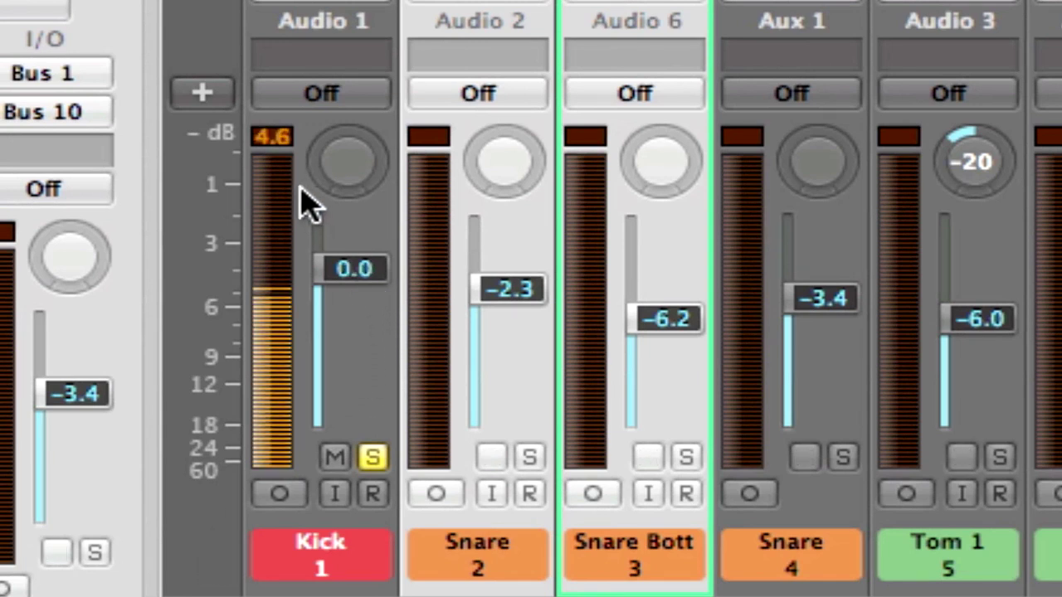
# Step: Lower the Kick fader to -3.0 dB during playback and solo the Snare bus again
pyautogui.moveTo(372, 279); pyautogui.dragTo(368, 356)
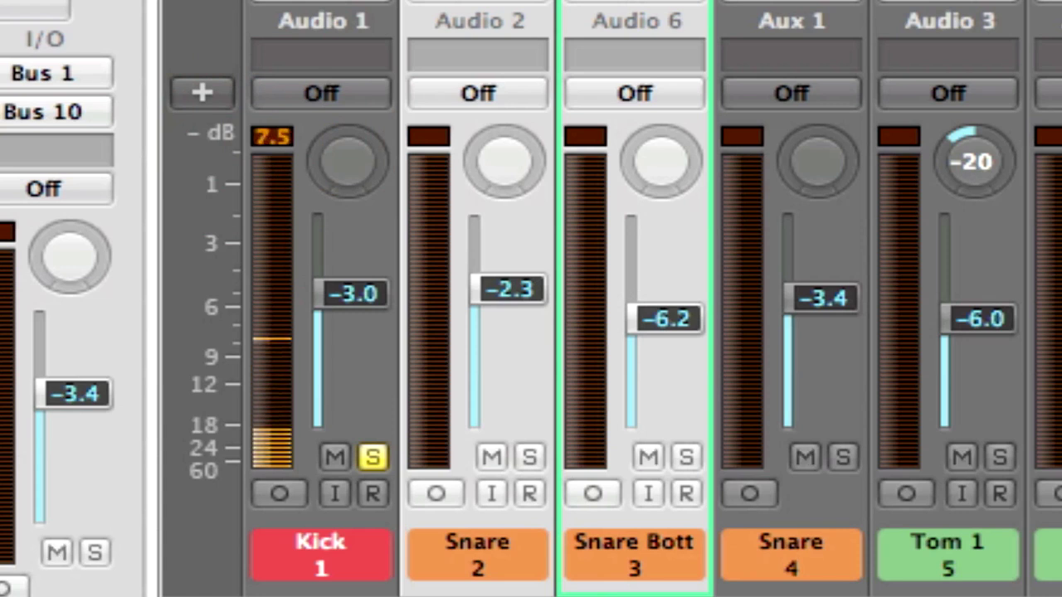
pyautogui.click(843, 457)
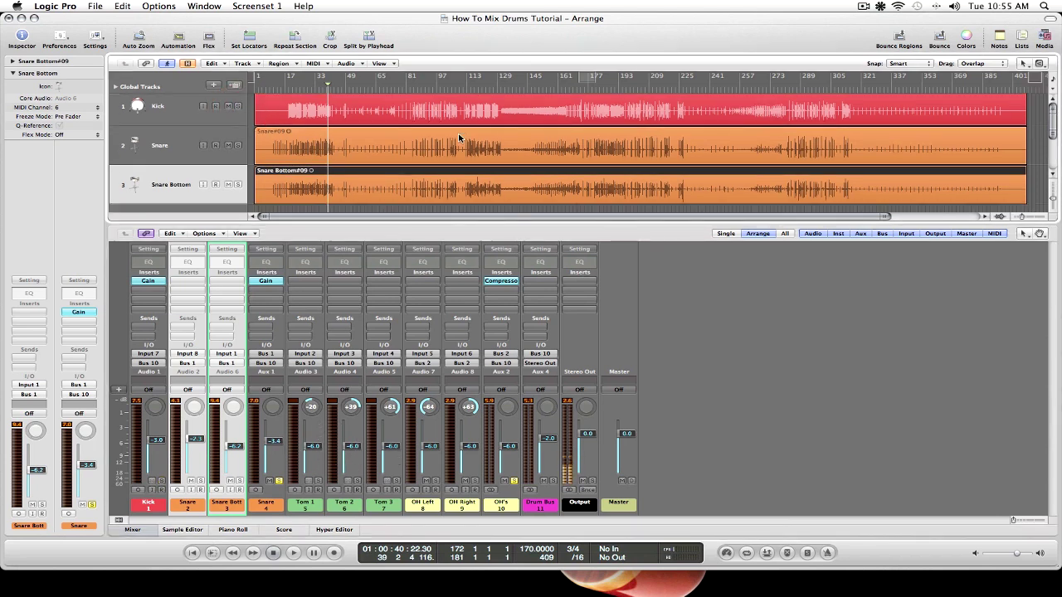
# Step: Set the cycle range to the Tom 1 region spanning bars 148 to 166
pyautogui.scroll(-5, 457, 139)
pyautogui.scroll(-3, 457, 138)
pyautogui.scroll(2, 457, 138)
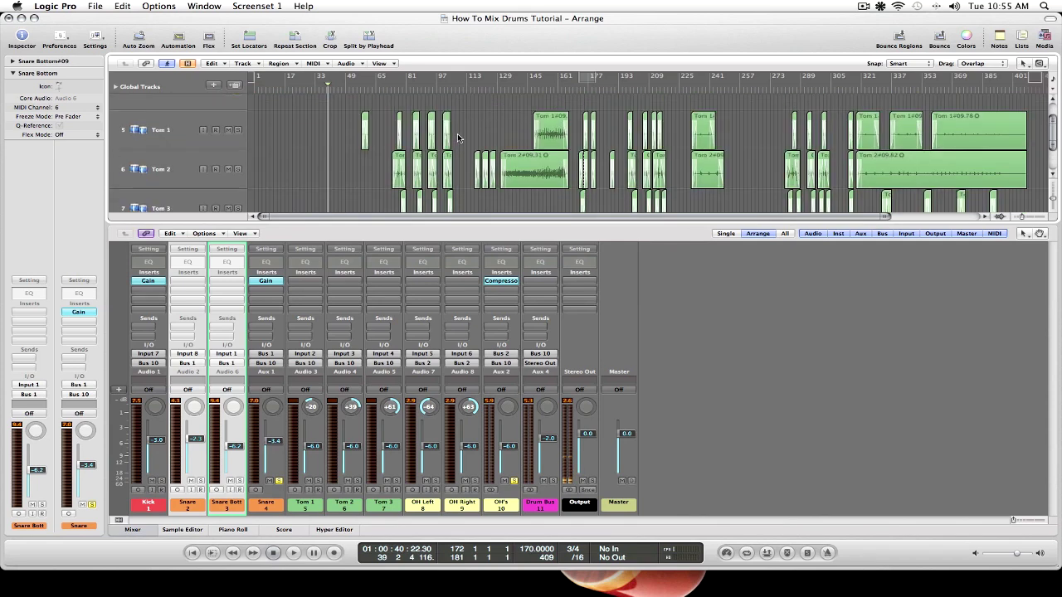
pyautogui.rightClick(554, 143)
pyautogui.click(581, 145)
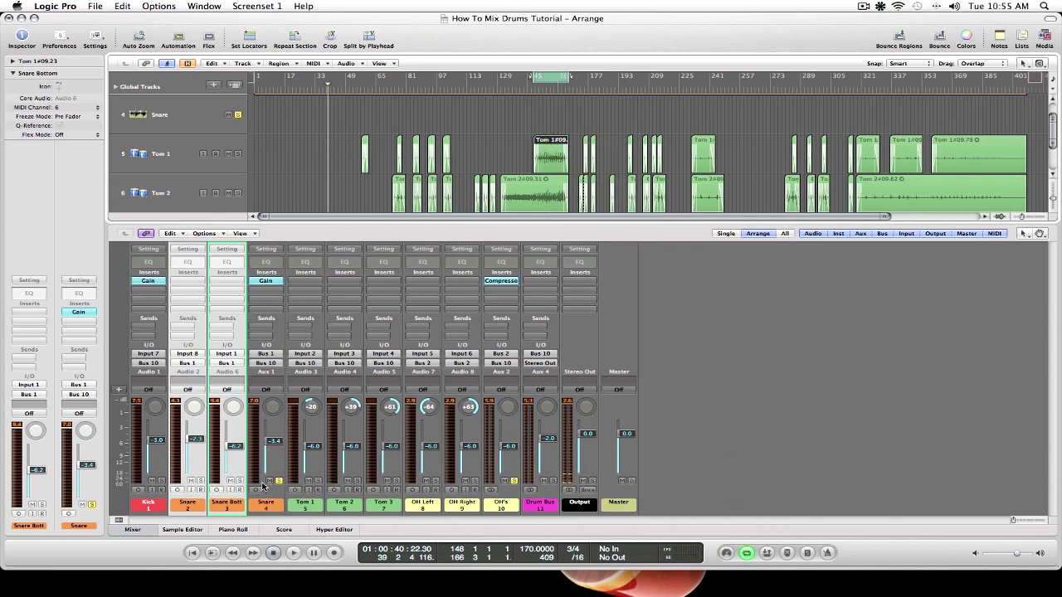
# Step: Solo the Kick alongside the Snare bus and OH's, and reset the Tom 1 fader to 0.0 dB
pyautogui.click(162, 481)
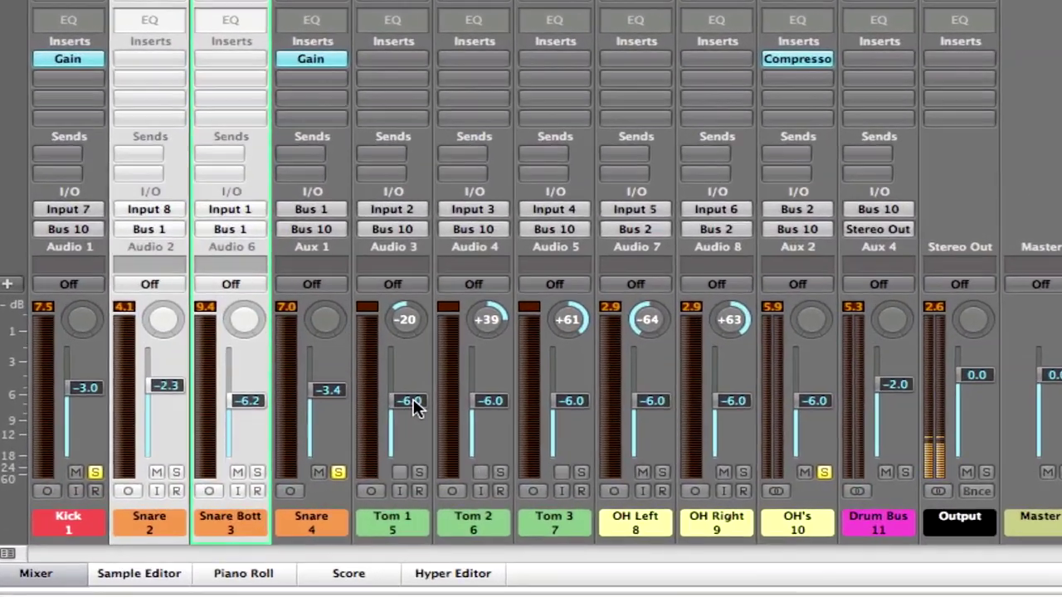
pyautogui.keyDown('alt'); pyautogui.click(314, 448); pyautogui.keyUp('alt')
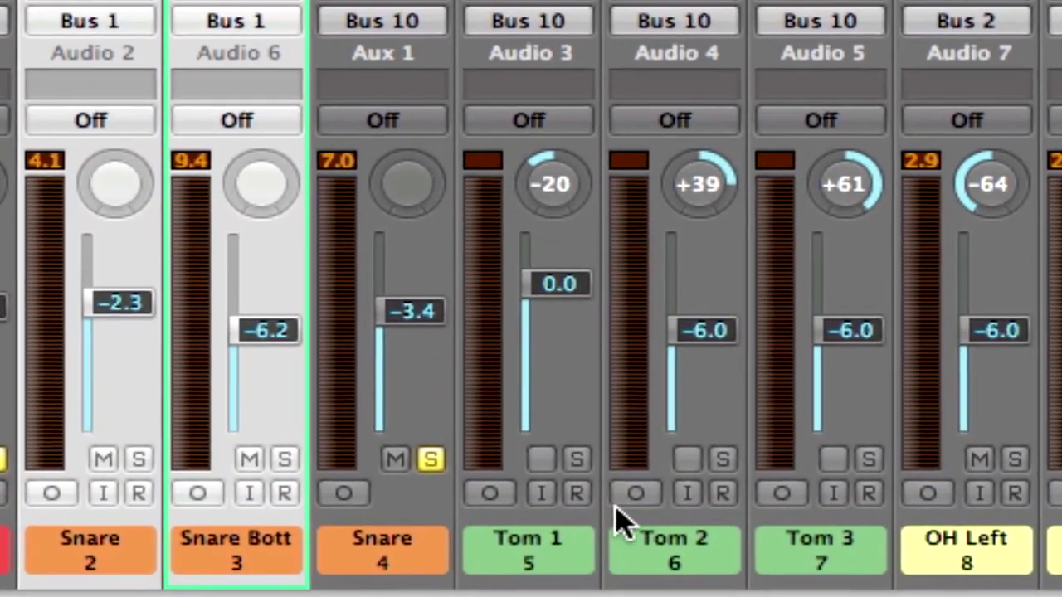
# Step: Solo Tom 1 and lower its fader to -5.0 dB during playback, clearing the peak readings
pyautogui.click(576, 459)
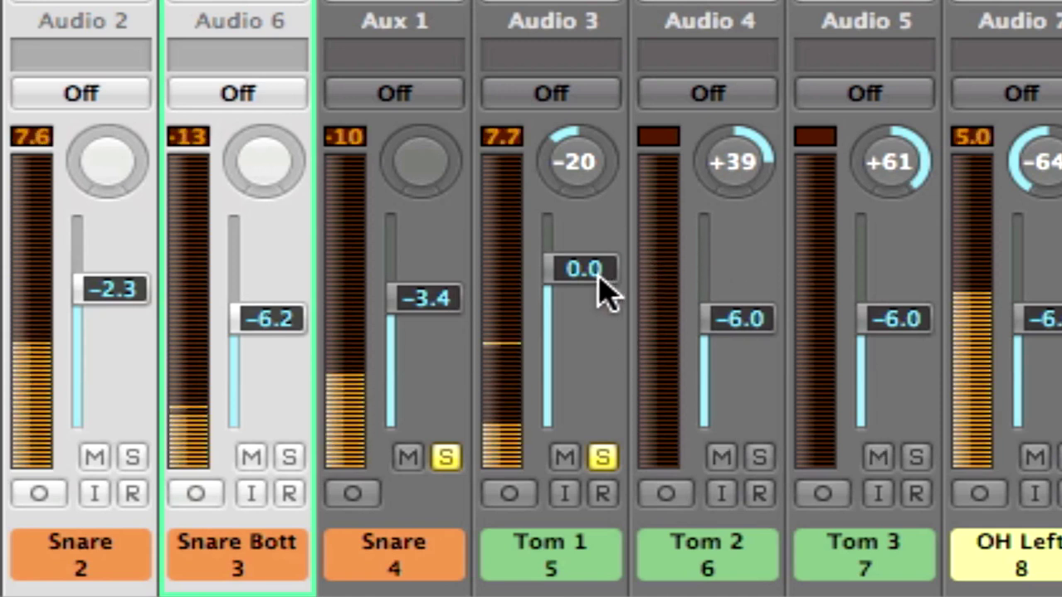
pyautogui.moveTo(600, 276); pyautogui.dragTo(588, 398)
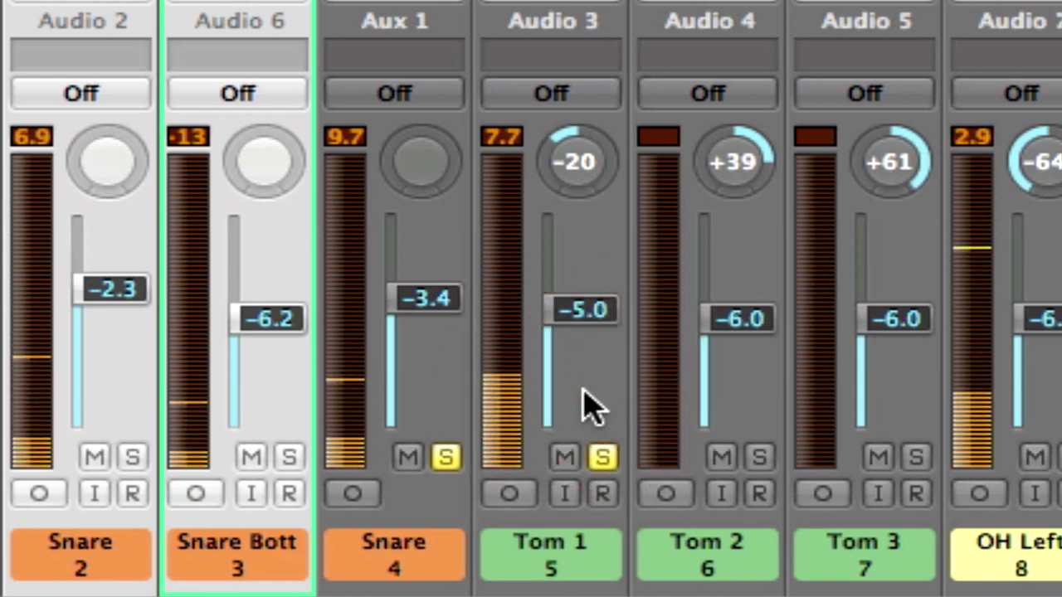
pyautogui.click(504, 137)
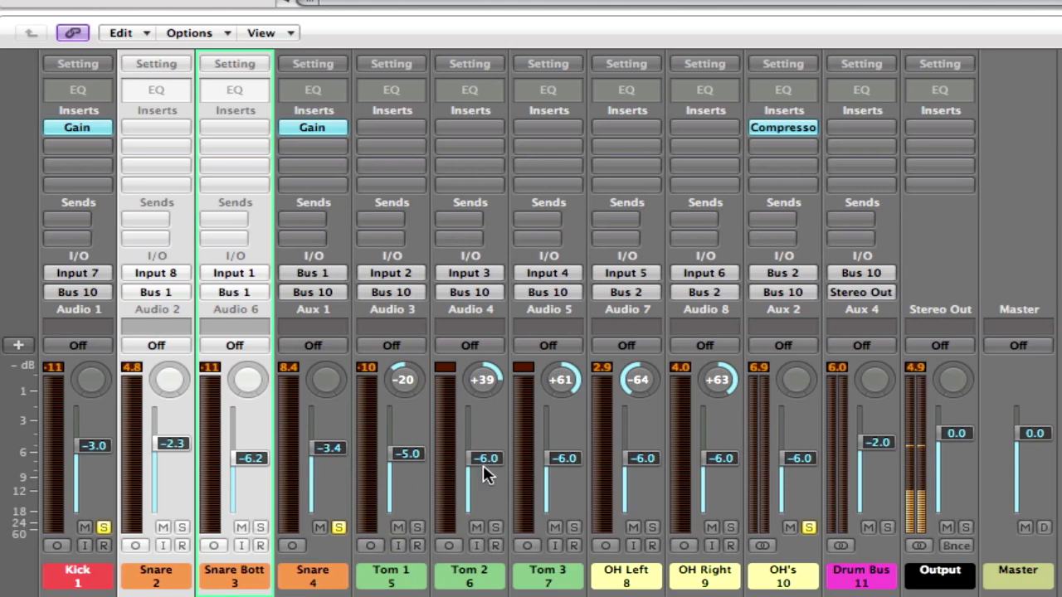
# Step: Solo Tom 2 as well, reset its fader to 0.0 dB and start playback
pyautogui.click(494, 528)
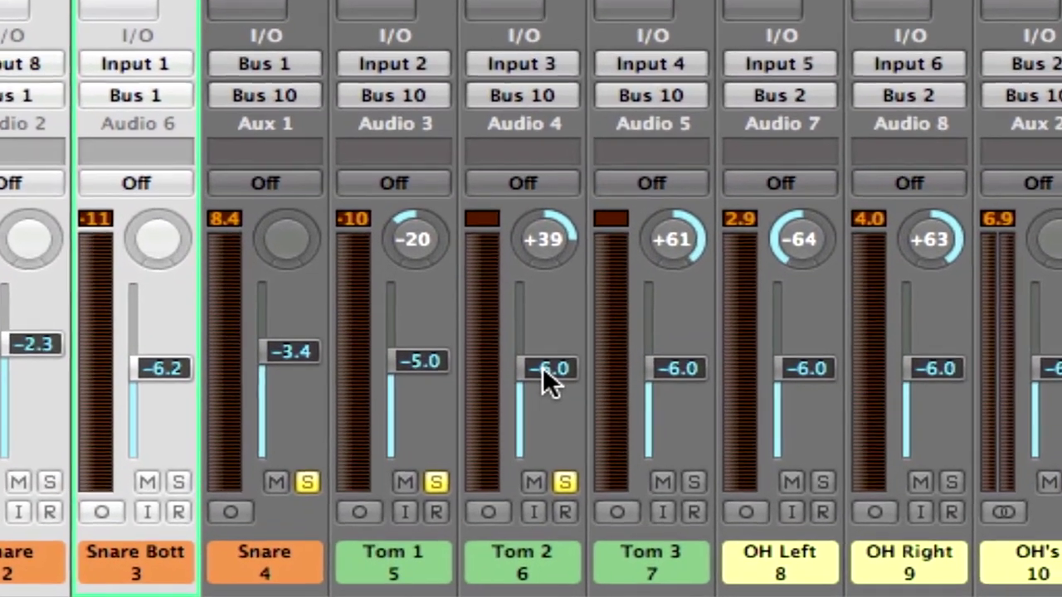
pyautogui.keyDown('alt'); pyautogui.click(481, 461); pyautogui.keyUp('alt')
pyautogui.press('space')
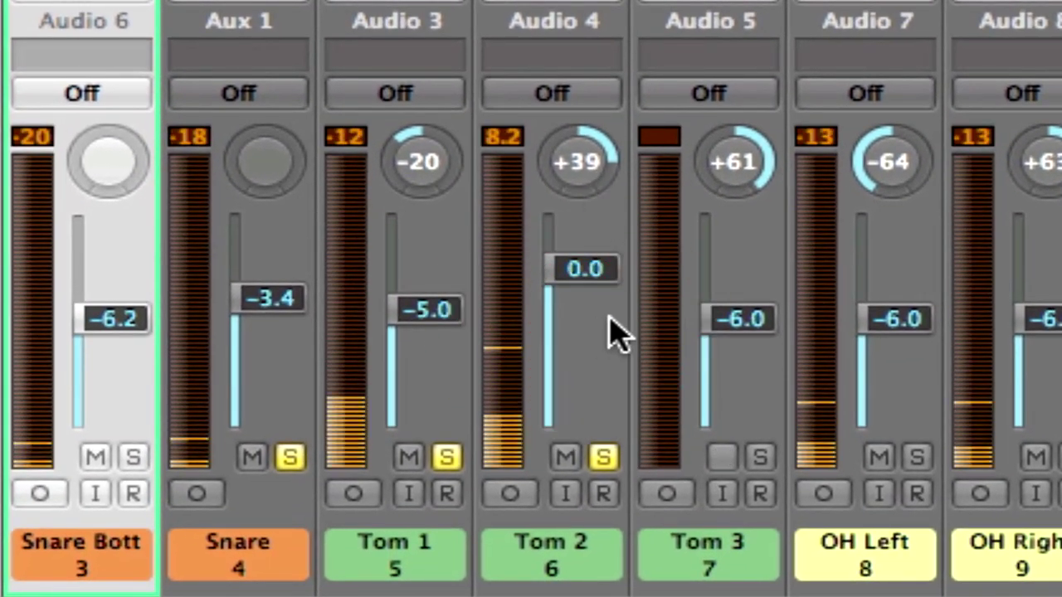
# Step: Lower the Tom 2 fader in stages to -5.3 dB against the playing mix, clearing the peak readings between adjustments
pyautogui.moveTo(598, 273); pyautogui.dragTo(586, 340)
pyautogui.click(505, 137)
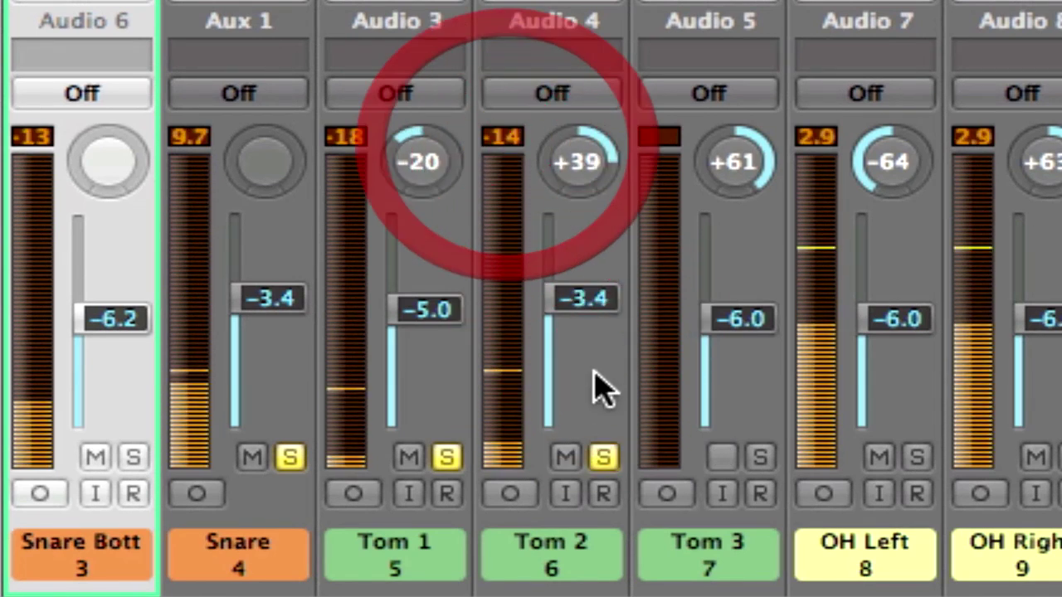
pyautogui.moveTo(604, 300)
pyautogui.moveTo(604, 300); pyautogui.dragTo(594, 327)
pyautogui.click(503, 138)
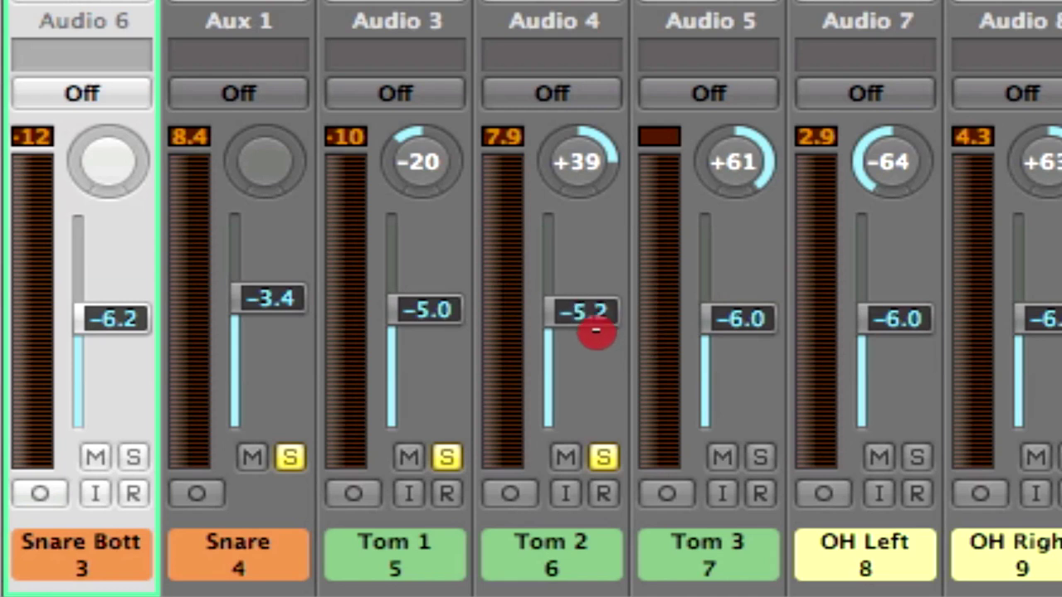
pyautogui.press('space')
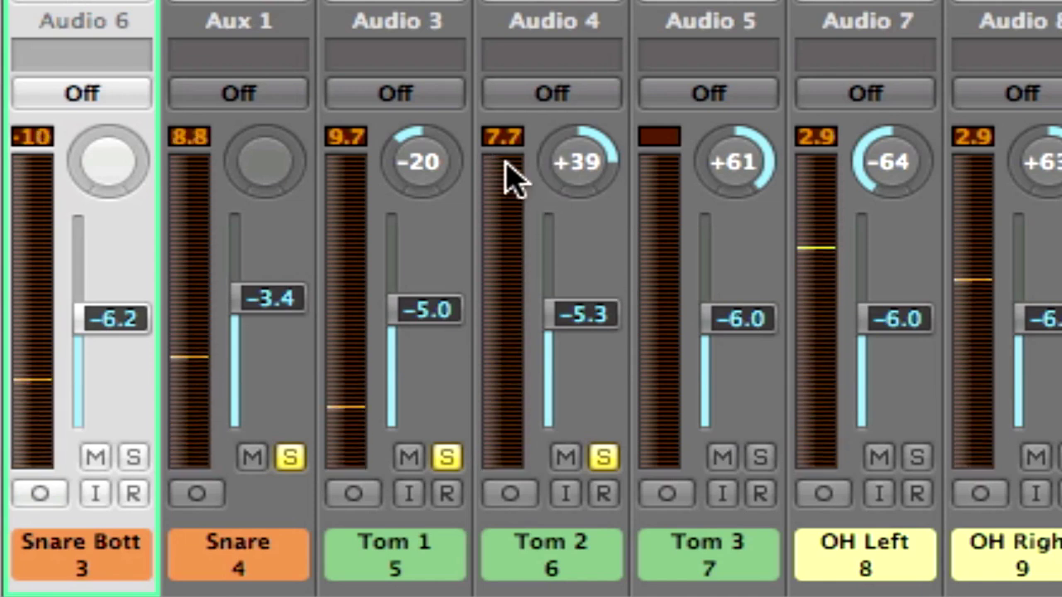
# Step: Select the Tom 1 and Tom 2 channels together and lower their faders to -6.7 dB and -7.0 dB
pyautogui.moveTo(434, 30); pyautogui.dragTo(542, 123)
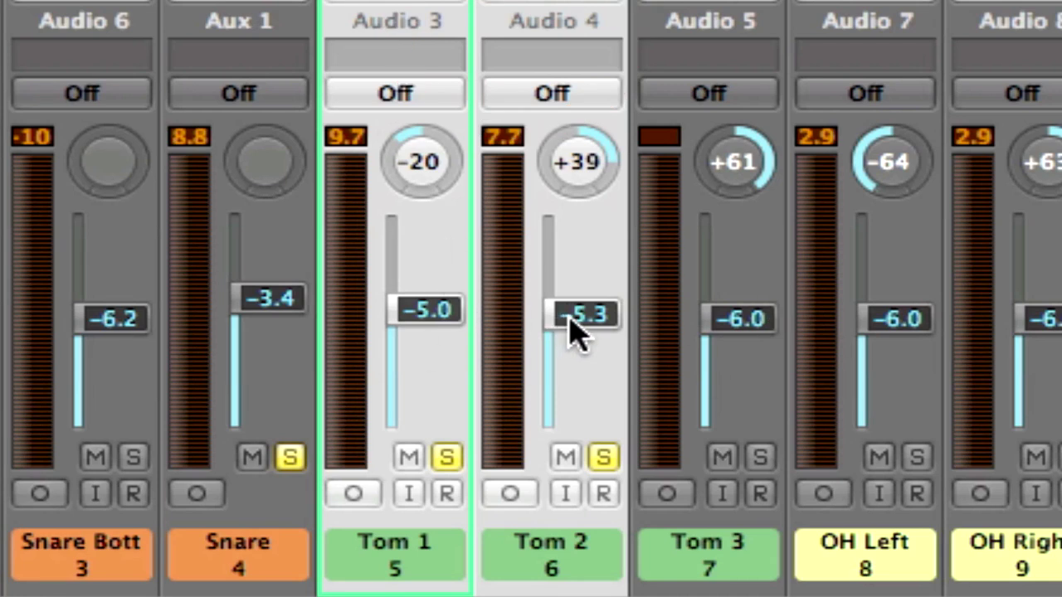
pyautogui.moveTo(571, 320); pyautogui.dragTo(571, 340)
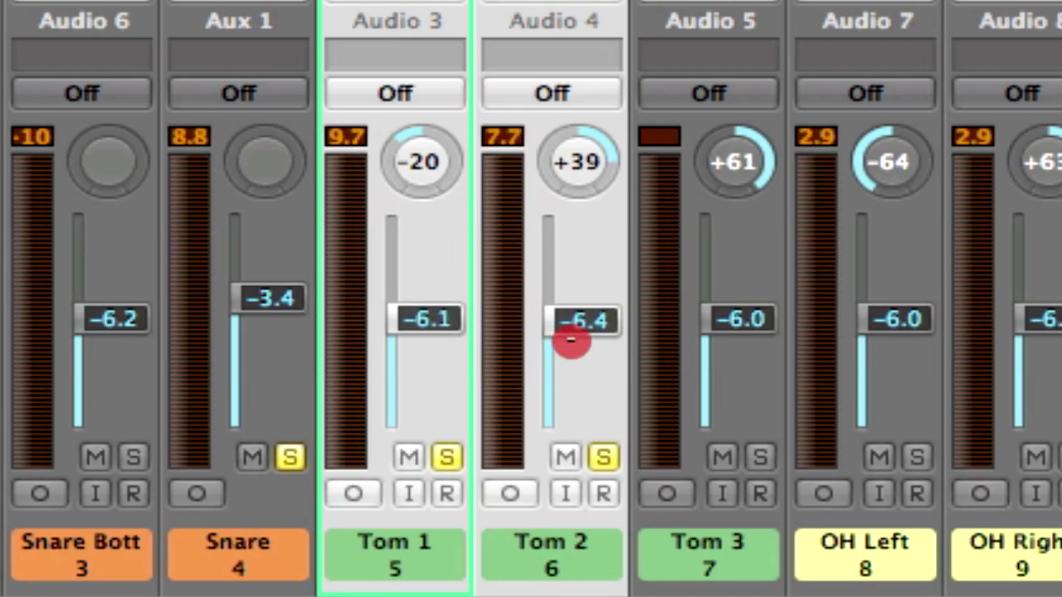
pyautogui.moveTo(570, 332); pyautogui.dragTo(566, 347)
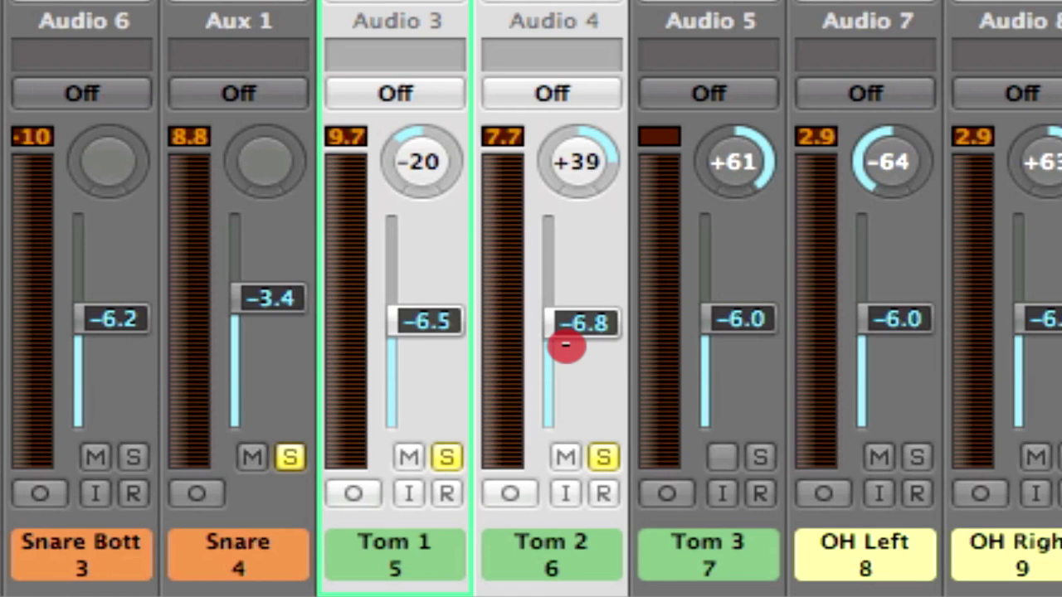
pyautogui.click(504, 136)
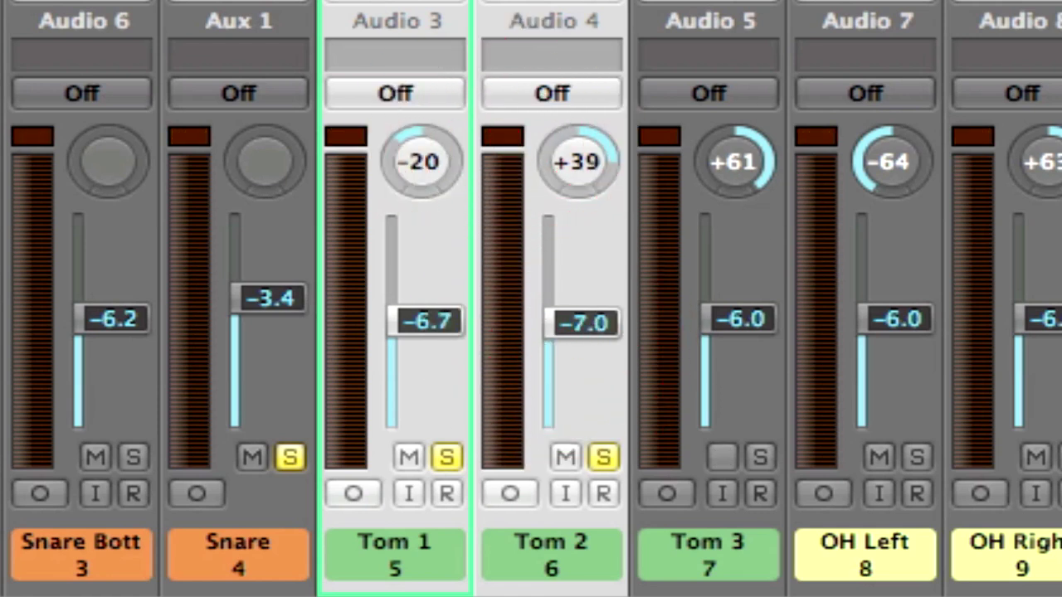
# Step: Play the section and raise the selected Tom 1 and Tom 2 faders together to -5.8 dB and -6.2 dB
pyautogui.press('space')
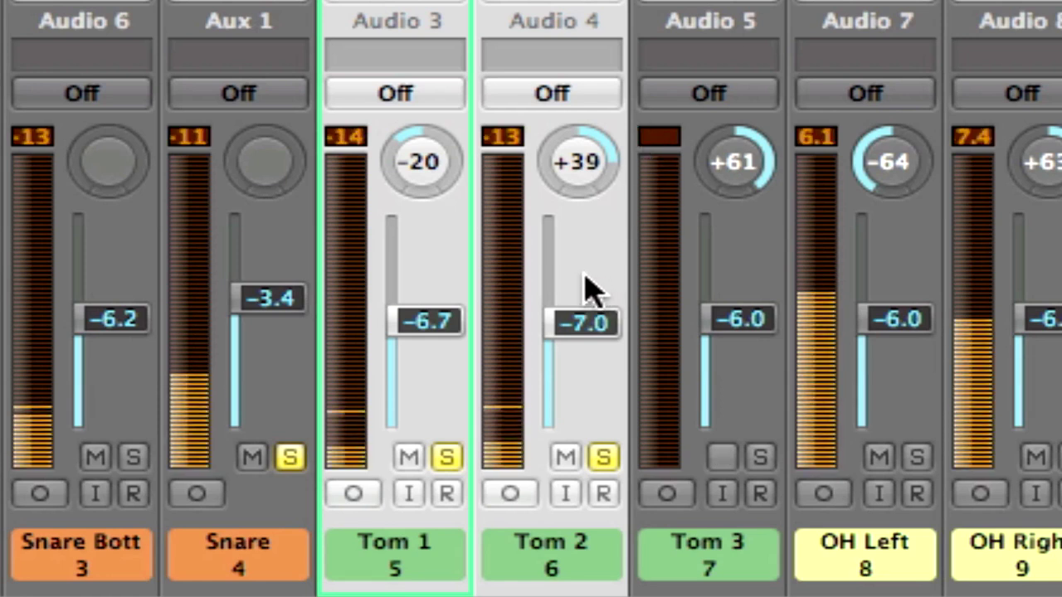
pyautogui.click(515, 141)
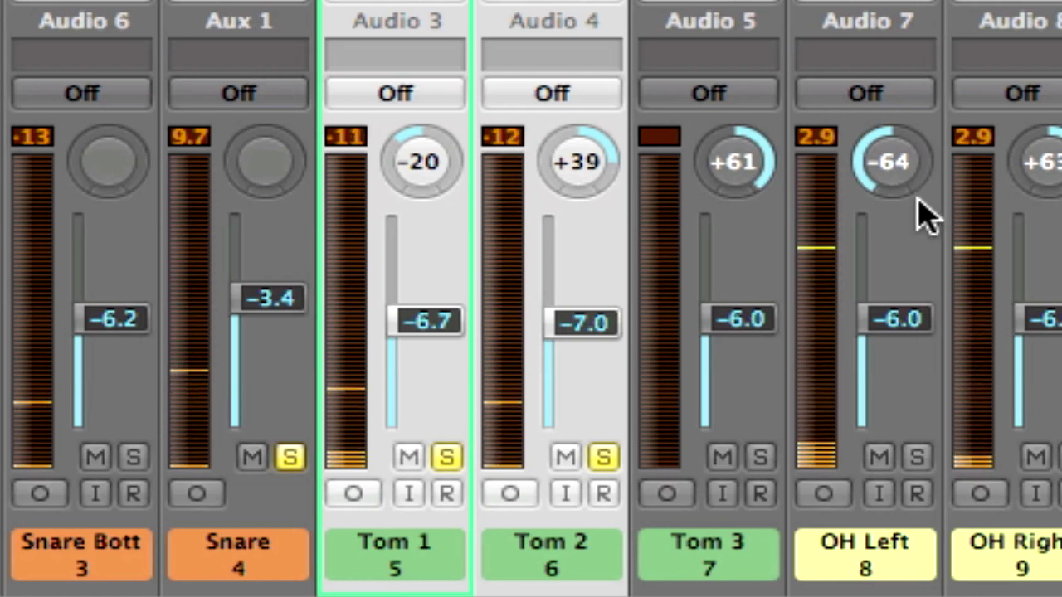
pyautogui.moveTo(612, 330); pyautogui.dragTo(616, 322)
pyautogui.click(515, 158)
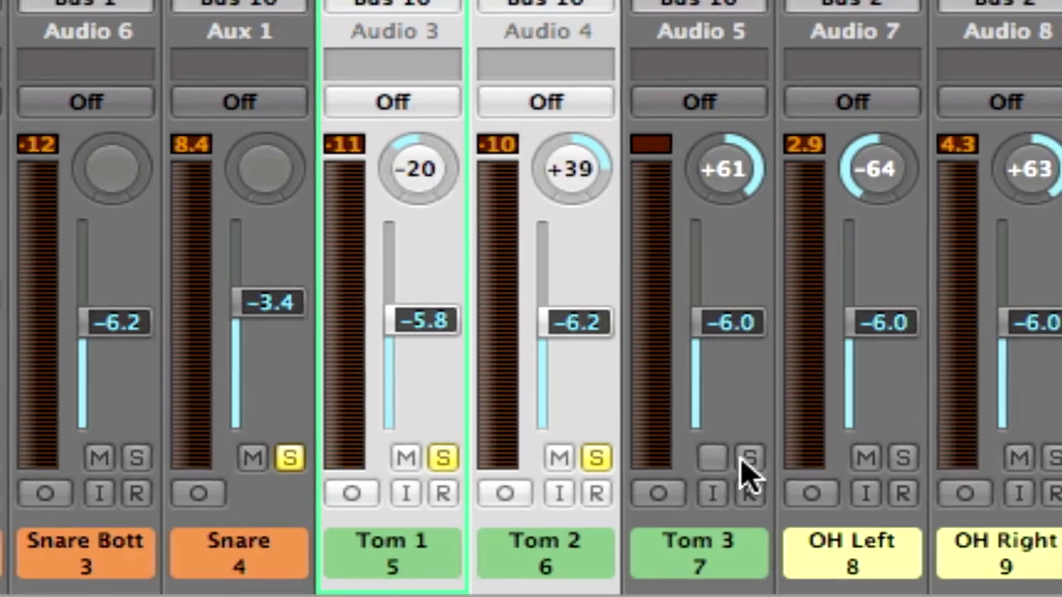
# Step: Solo Tom 3 and set the cycle range to bars 100 to 106, around the fill that uses all three toms
pyautogui.click(760, 457)
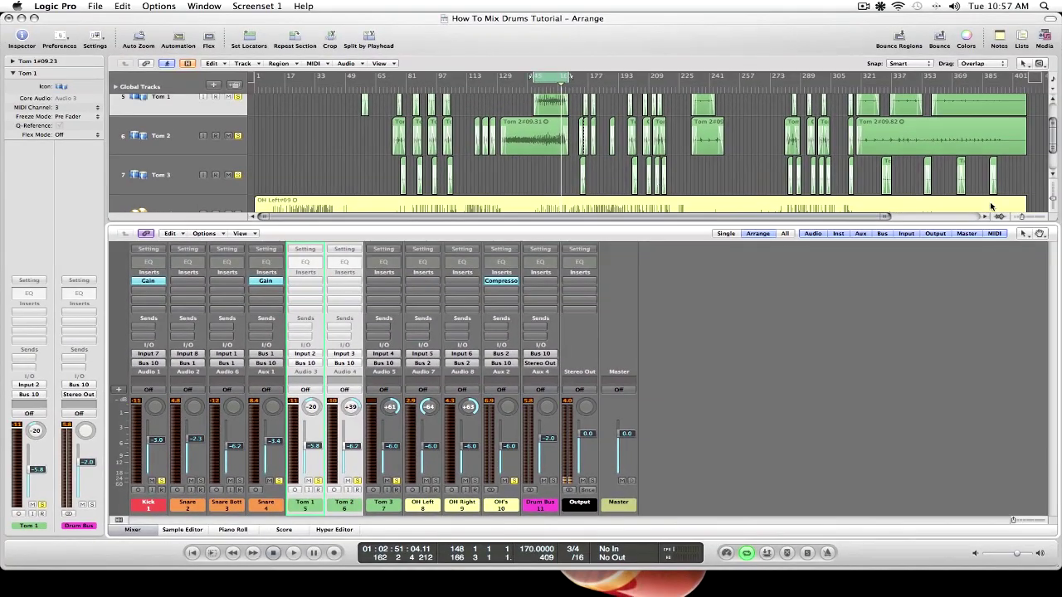
pyautogui.moveTo(1023, 218); pyautogui.dragTo(1032, 218)
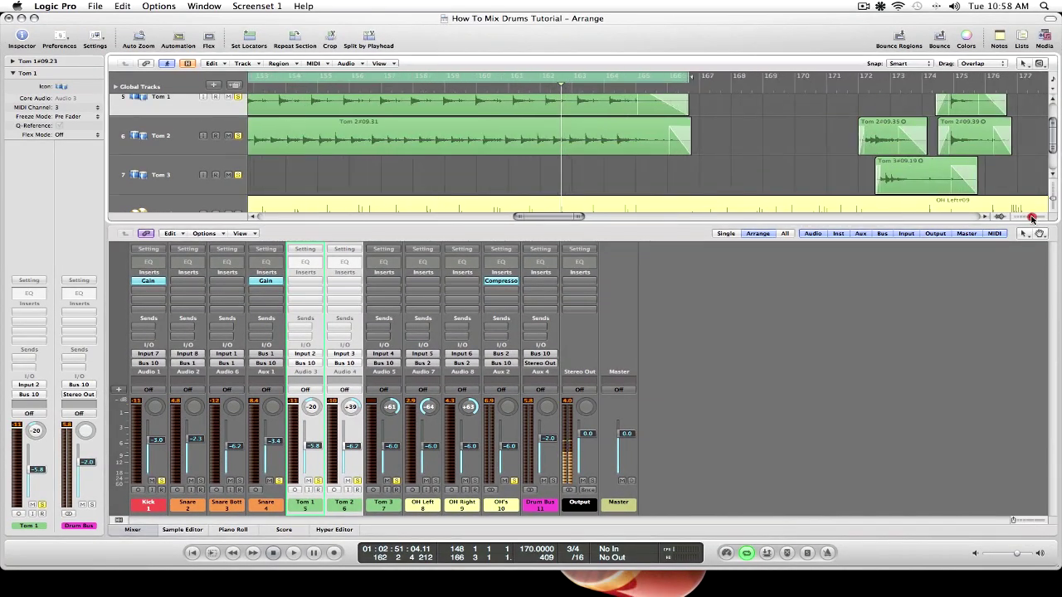
pyautogui.hscroll(-15, 794, 132)
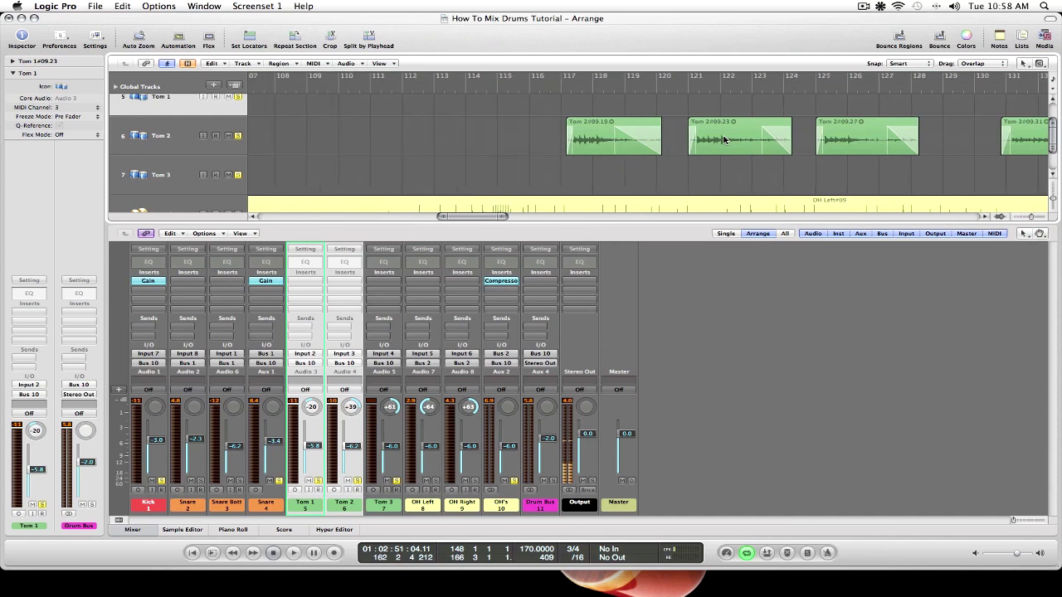
pyautogui.hscroll(-5, 728, 141)
pyautogui.scroll(2, 727, 141)
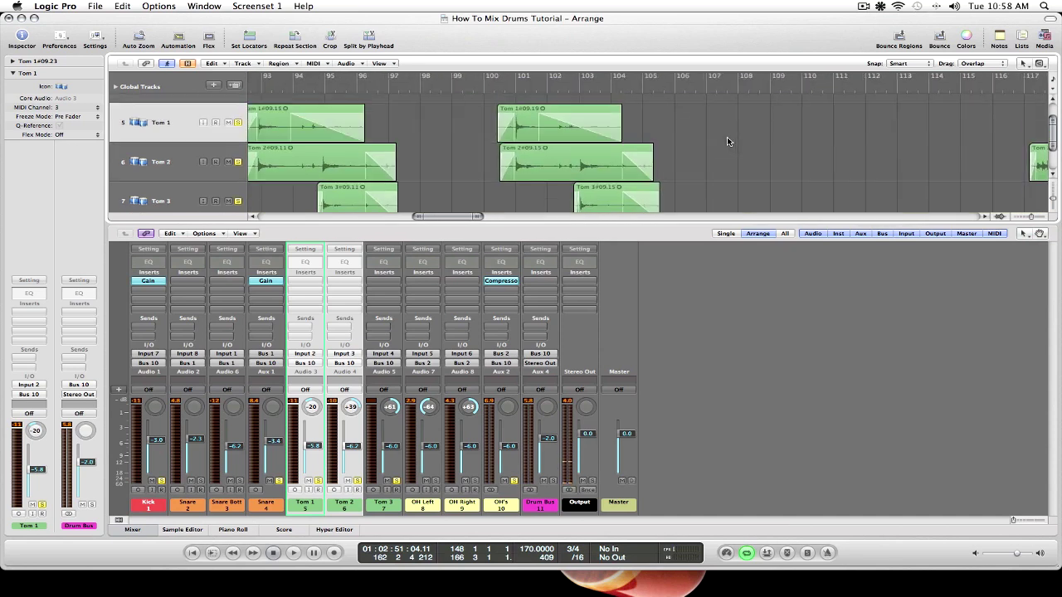
pyautogui.scroll(-3, 728, 141)
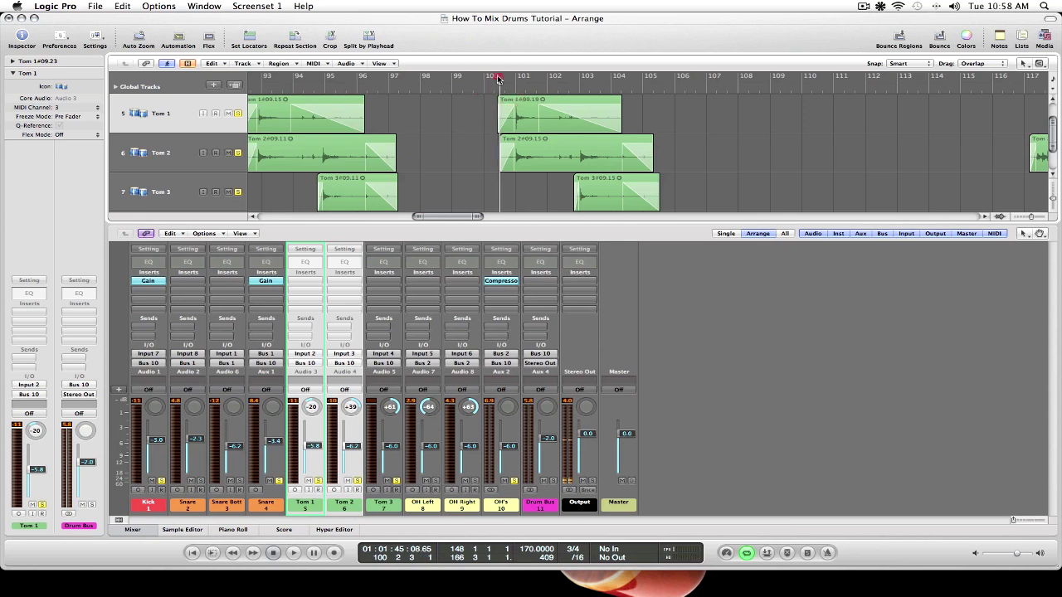
pyautogui.moveTo(537, 77); pyautogui.dragTo(624, 79)
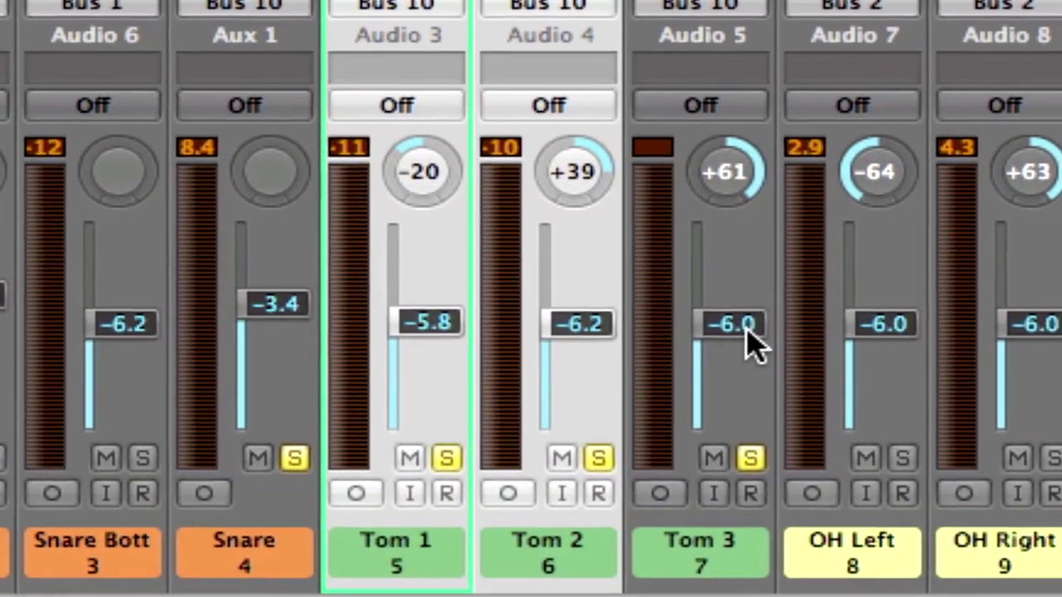
# Step: Reset the Tom 3 fader to 0.0 dB, play the fill and lower the fader in stages to -8.0 dB
pyautogui.keyDown('alt'); pyautogui.click(745, 330); pyautogui.keyUp('alt')
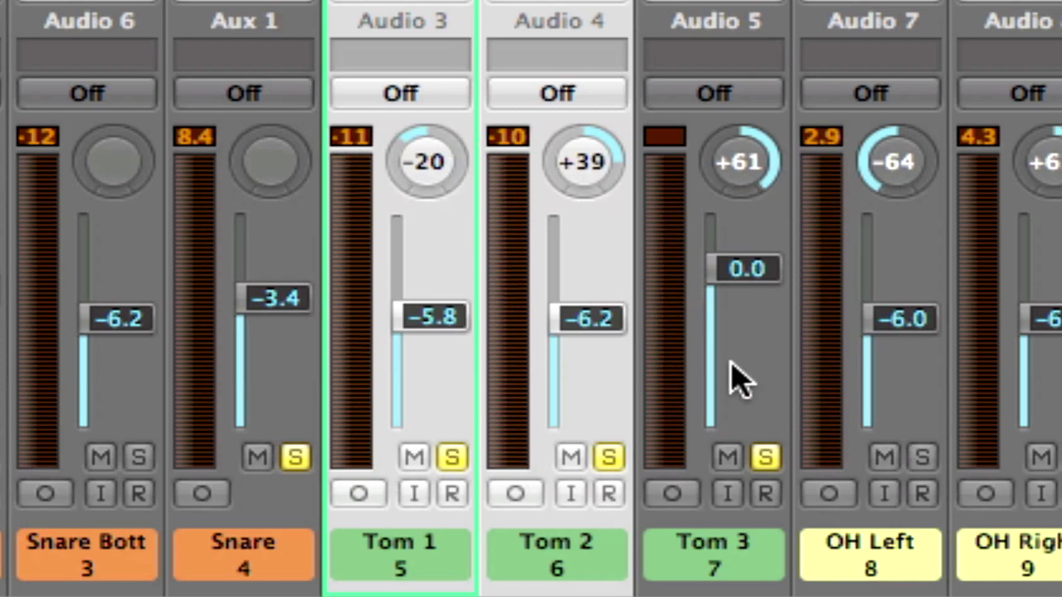
pyautogui.press('space')
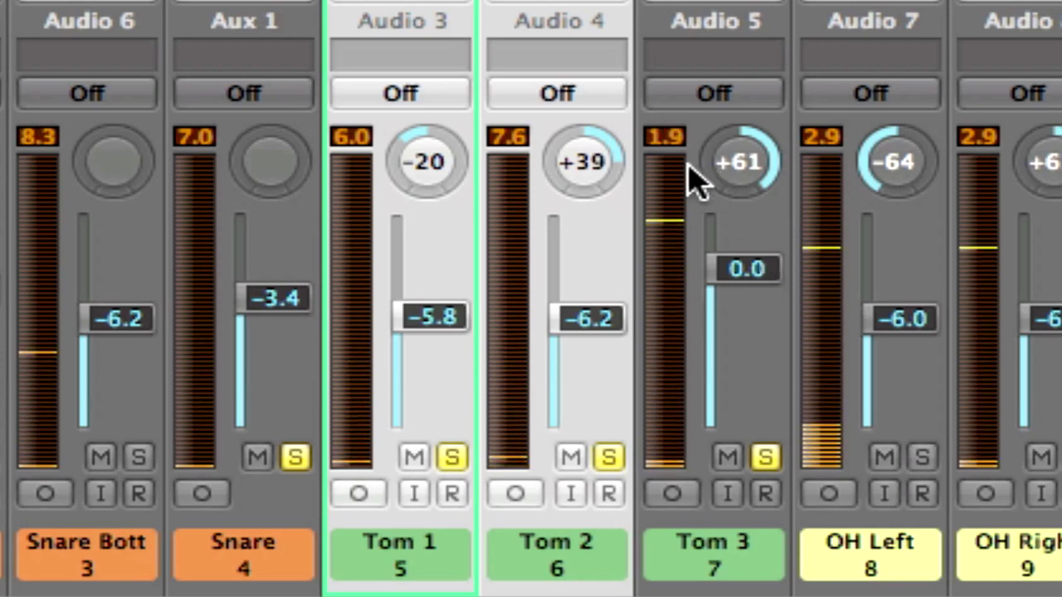
pyautogui.moveTo(762, 290); pyautogui.dragTo(755, 394)
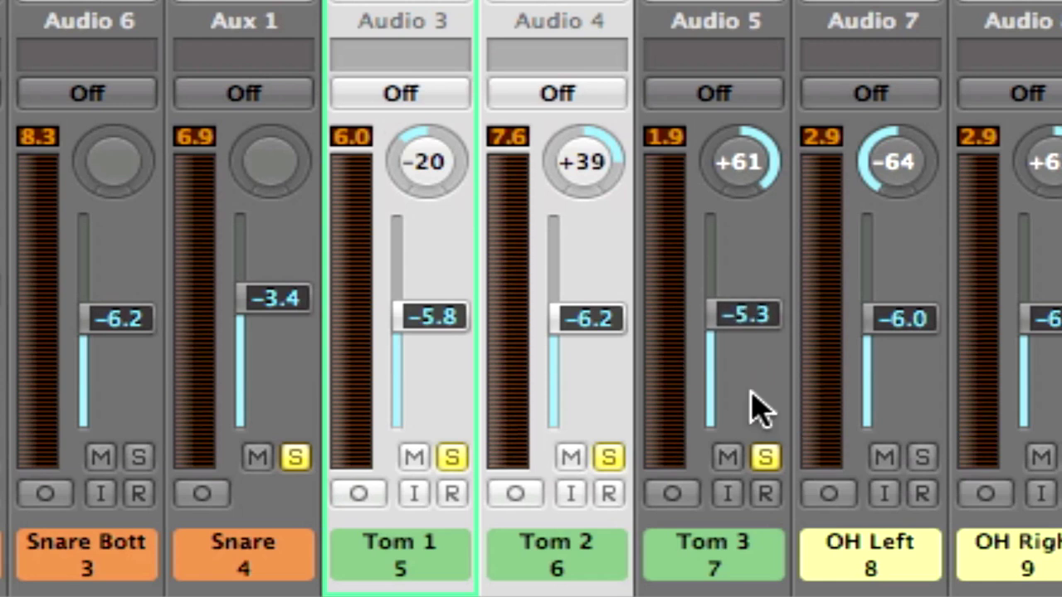
pyautogui.moveTo(771, 326); pyautogui.dragTo(771, 351)
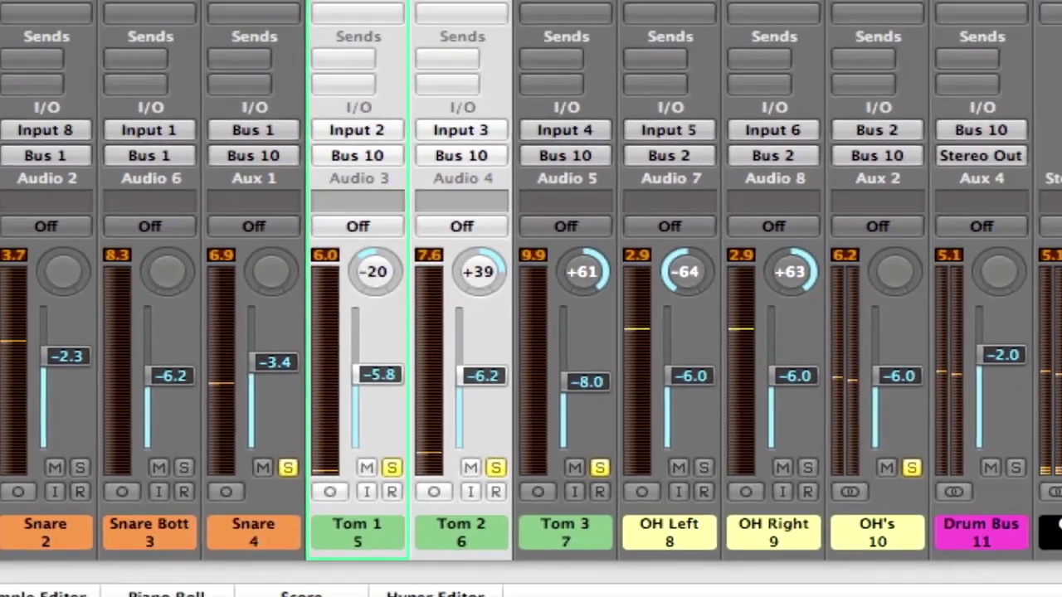
# Step: Set the cycle range to bars 292 to 305, covering the two neighbouring tom fills
pyautogui.hscroll(15, 546, 147)
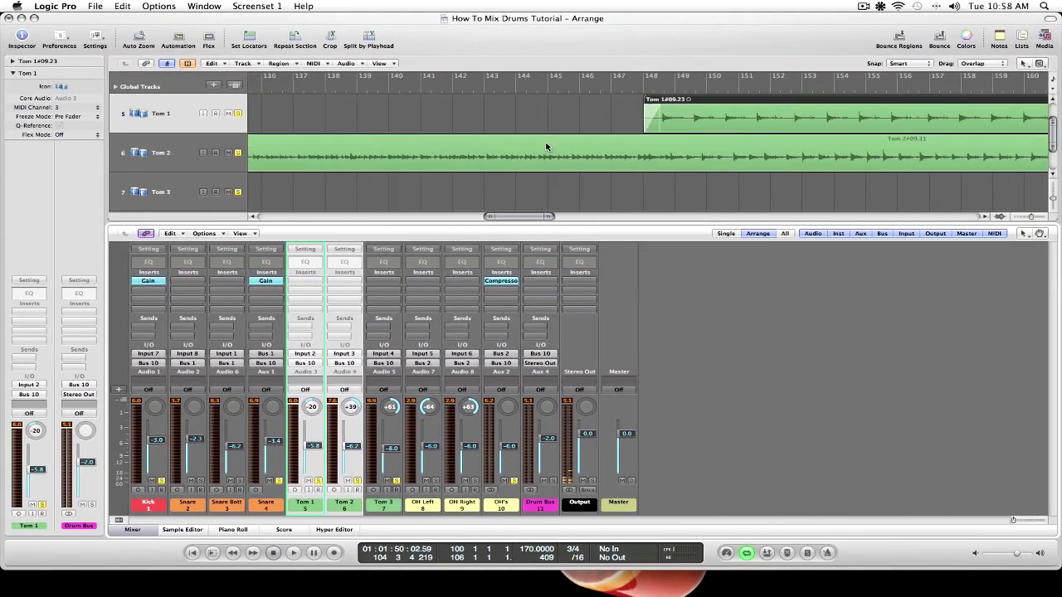
pyautogui.hscroll(12, 546, 147)
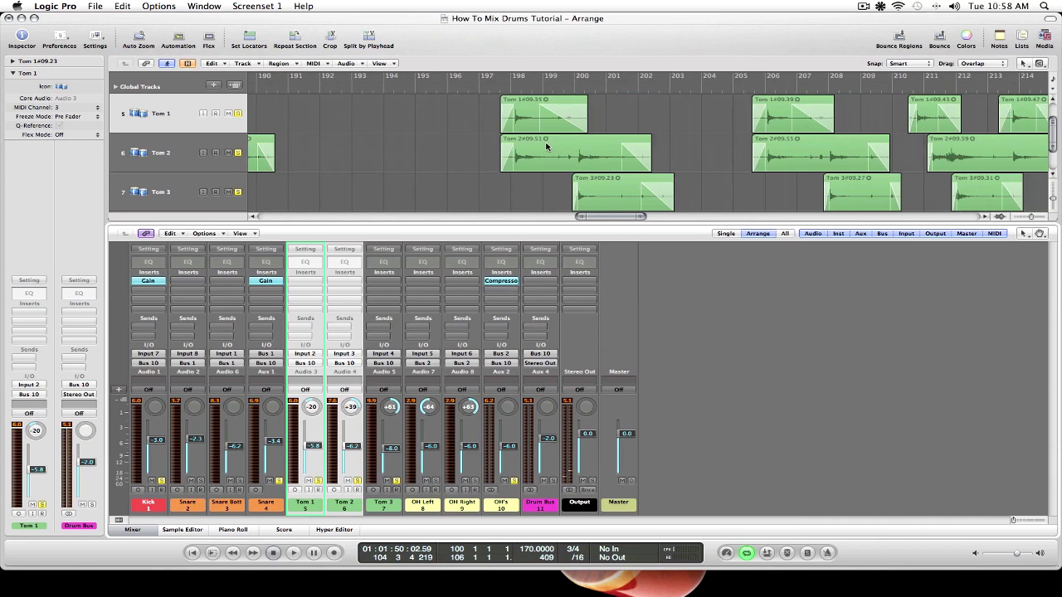
pyautogui.hscroll(15, 546, 147)
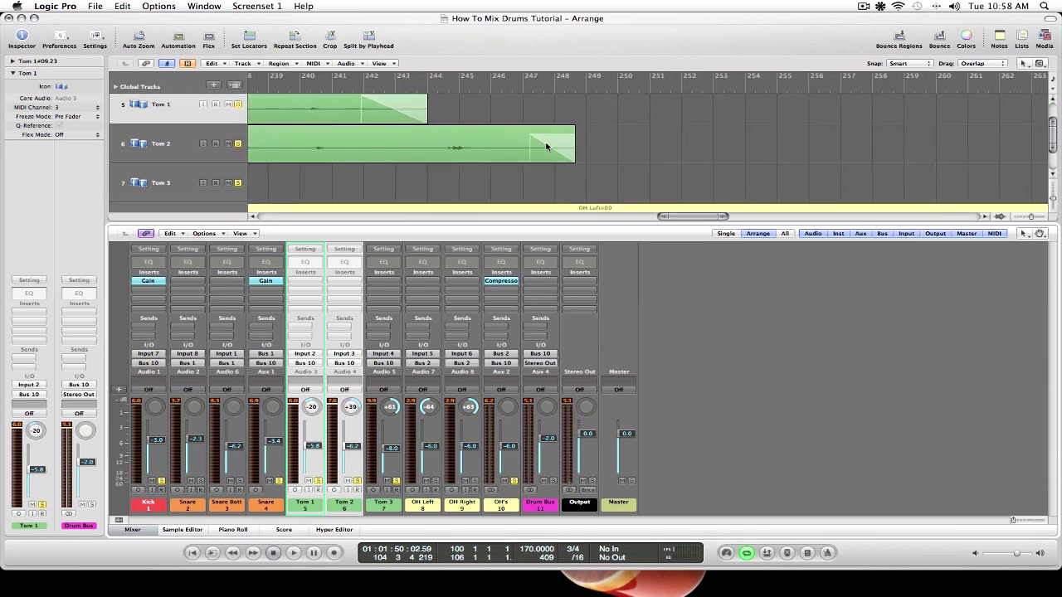
pyautogui.hscroll(12, 546, 147)
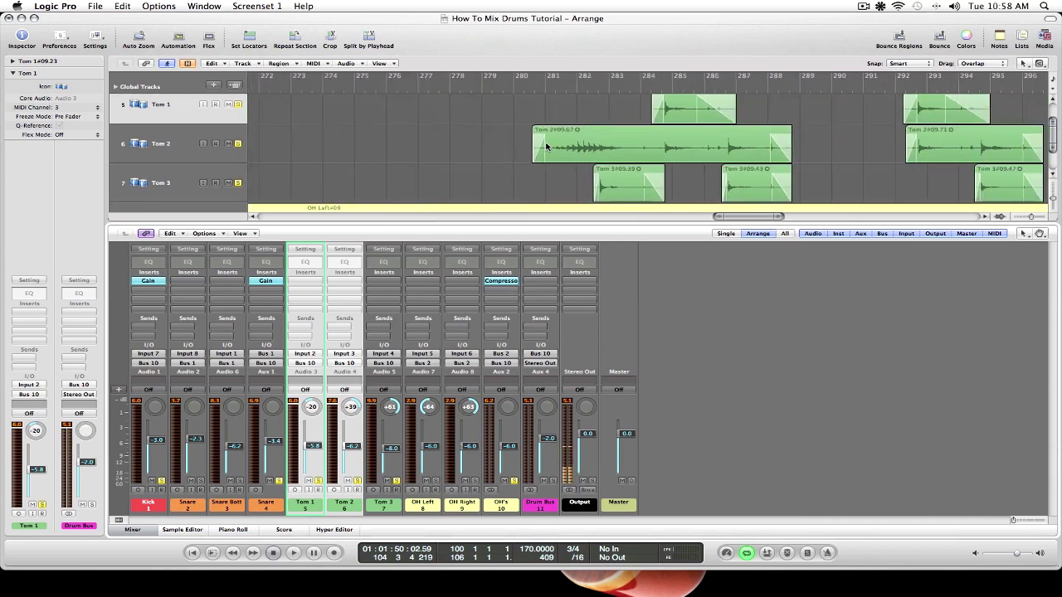
pyautogui.hscroll(8, 546, 147)
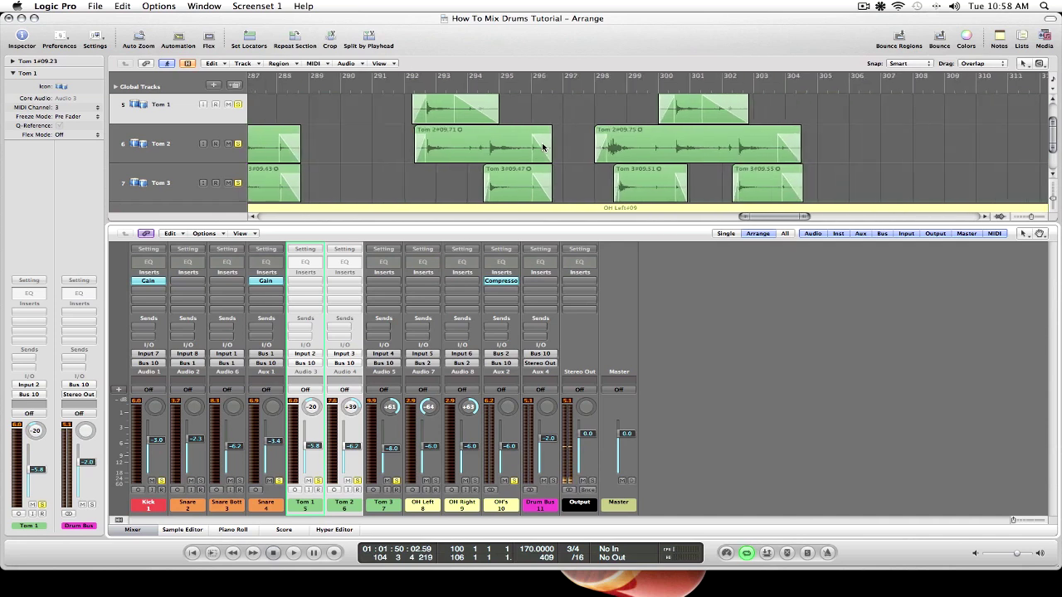
pyautogui.hscroll(-2, 543, 147)
pyautogui.scroll(1, 543, 147)
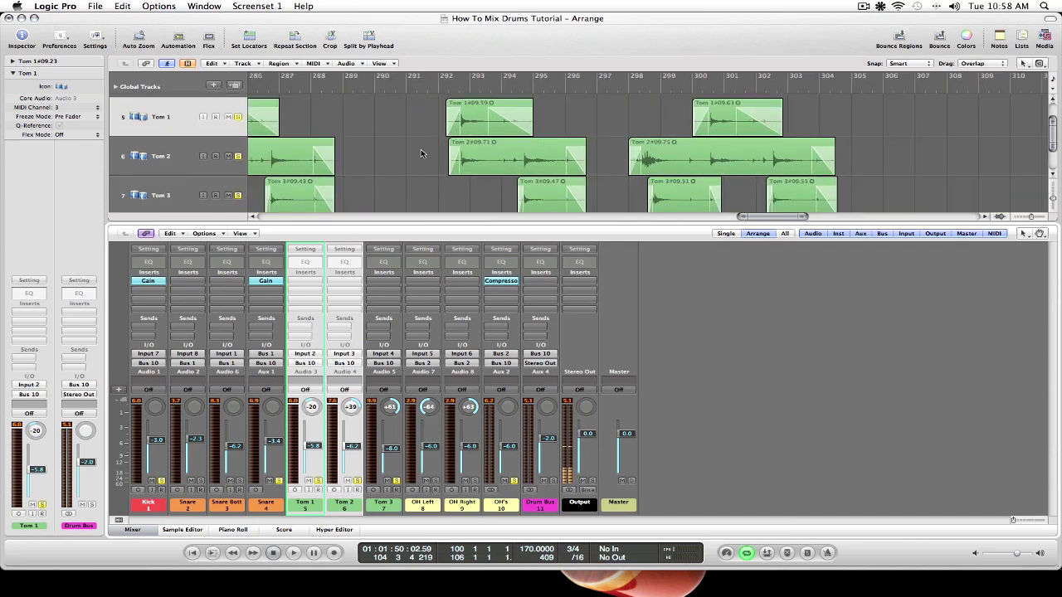
pyautogui.click(444, 88)
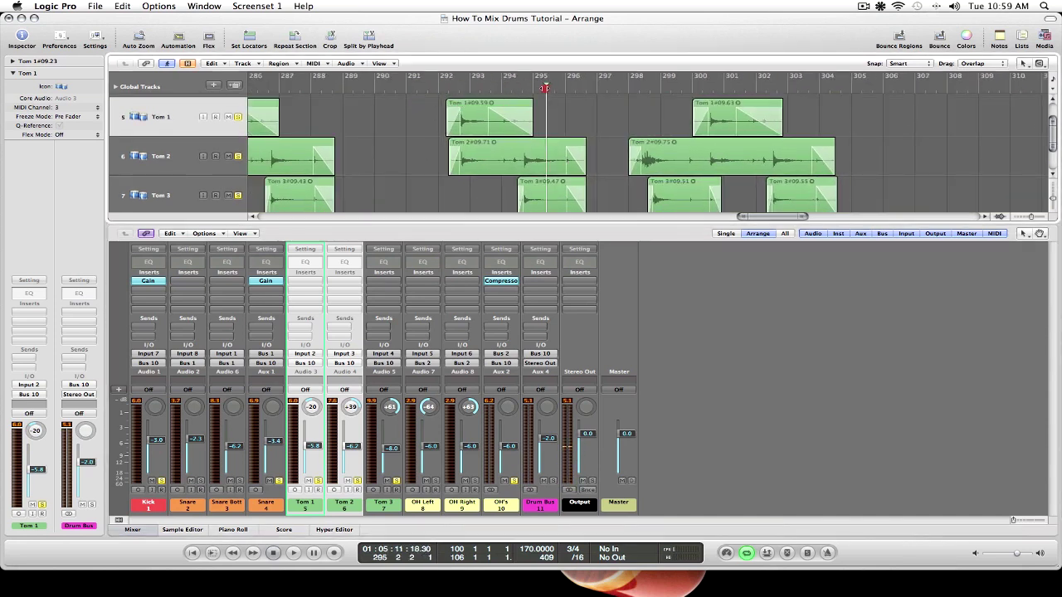
pyautogui.moveTo(459, 79); pyautogui.dragTo(828, 85)
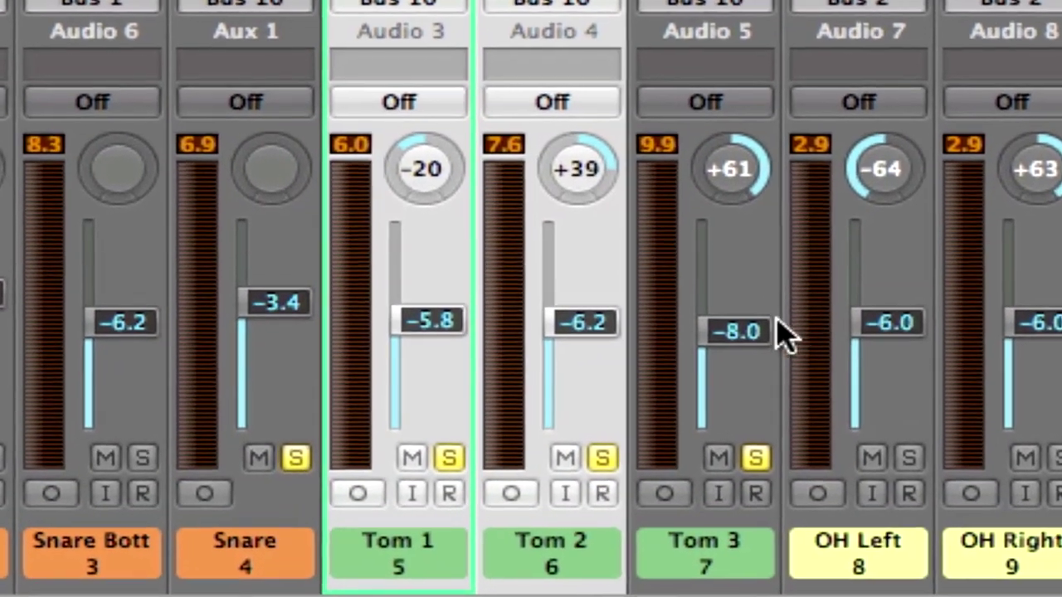
# Step: Play the new cycle range and raise the Tom 3 fader to -6.8 dB, clearing the peak readings
pyautogui.press('space')
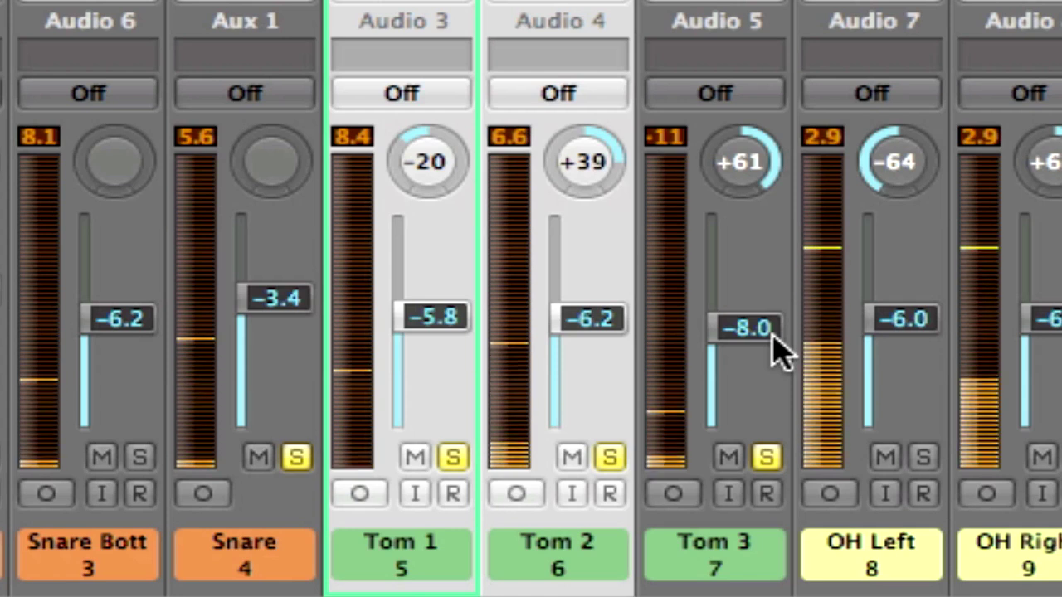
pyautogui.moveTo(768, 332); pyautogui.dragTo(781, 330)
pyautogui.click(670, 137)
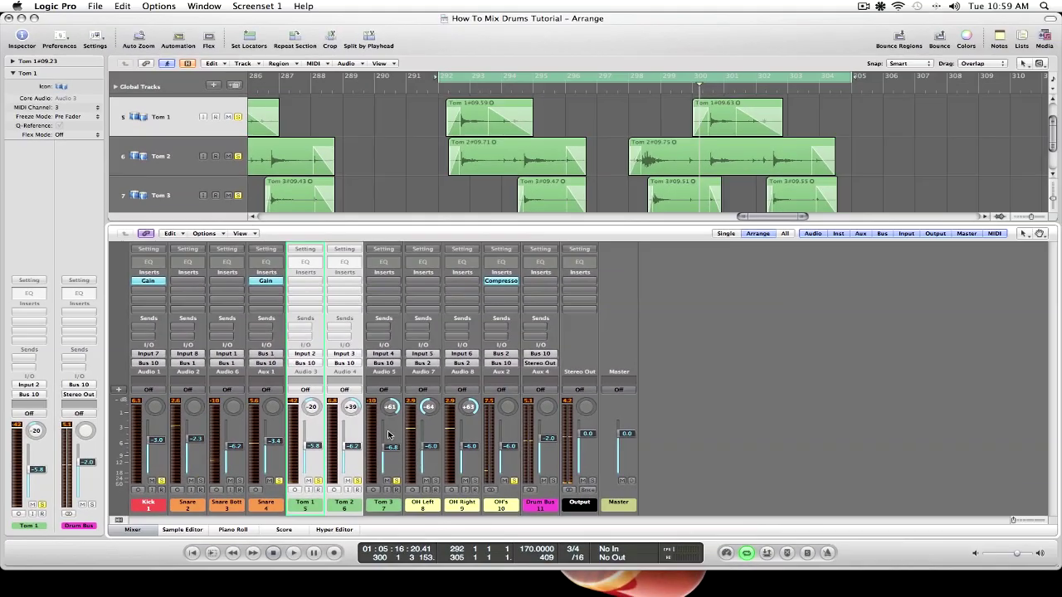
# Step: Lower the three tom faders together to -6.6, -7.0 and -7.6 dB, and set the Drum Bus fader to -3.0 dB
pyautogui.click(757, 366)
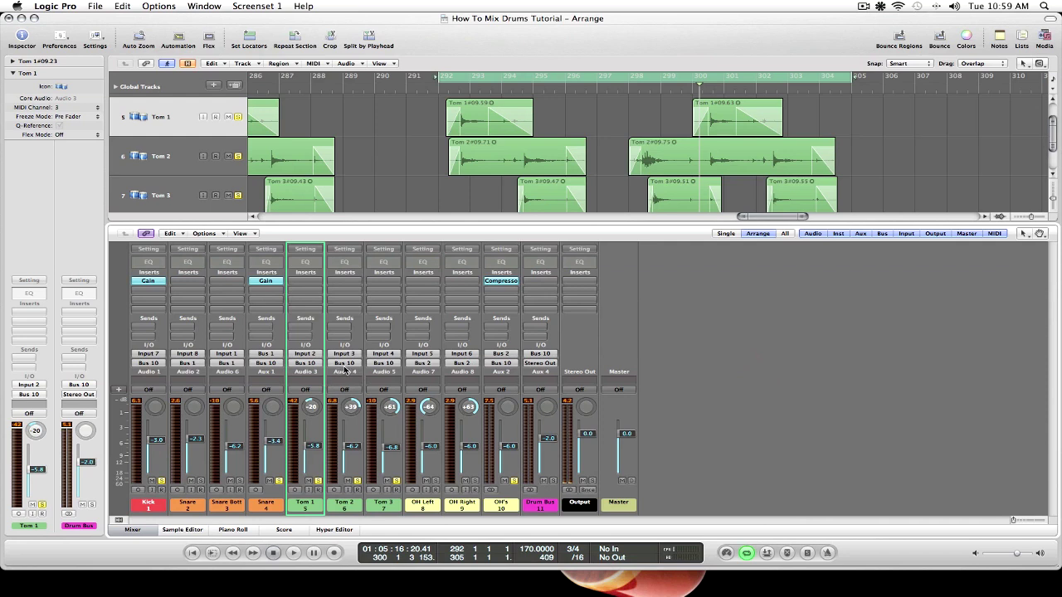
pyautogui.moveTo(384, 322); pyautogui.dragTo(318, 319)
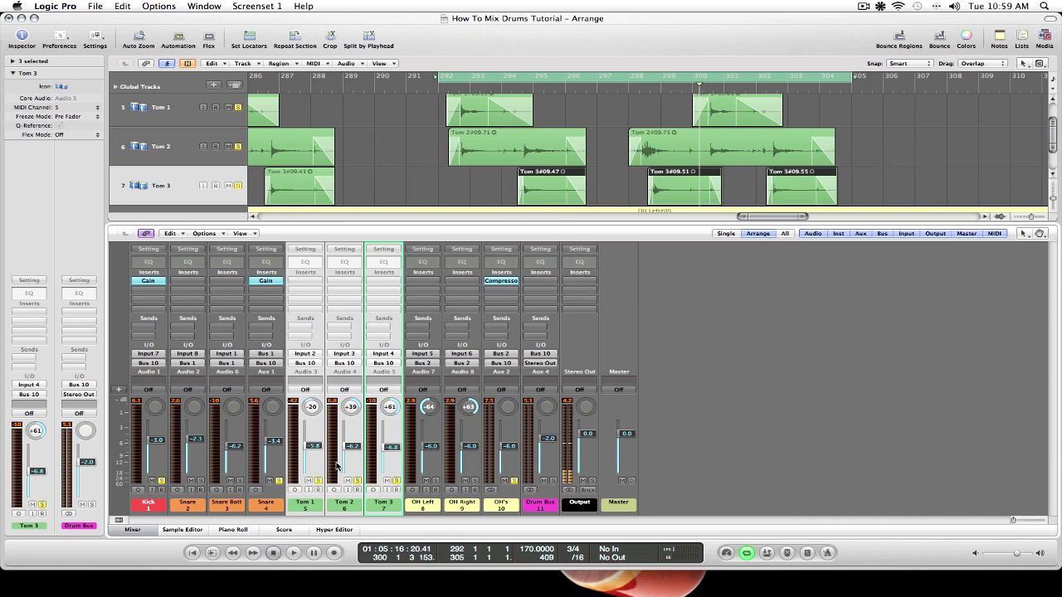
pyautogui.moveTo(311, 446); pyautogui.dragTo(313, 447)
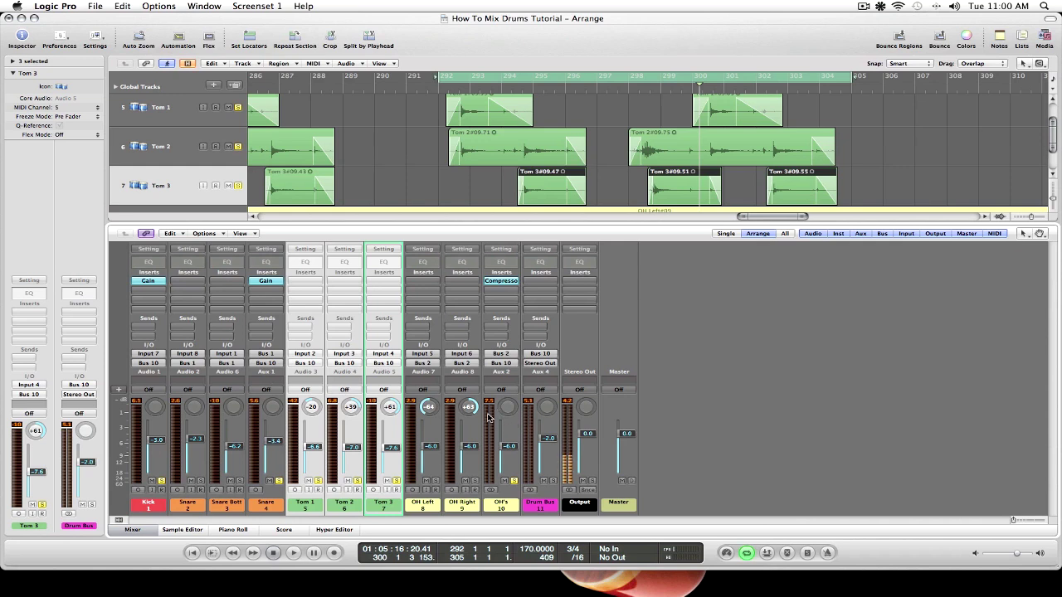
pyautogui.moveTo(548, 438); pyautogui.dragTo(552, 445)
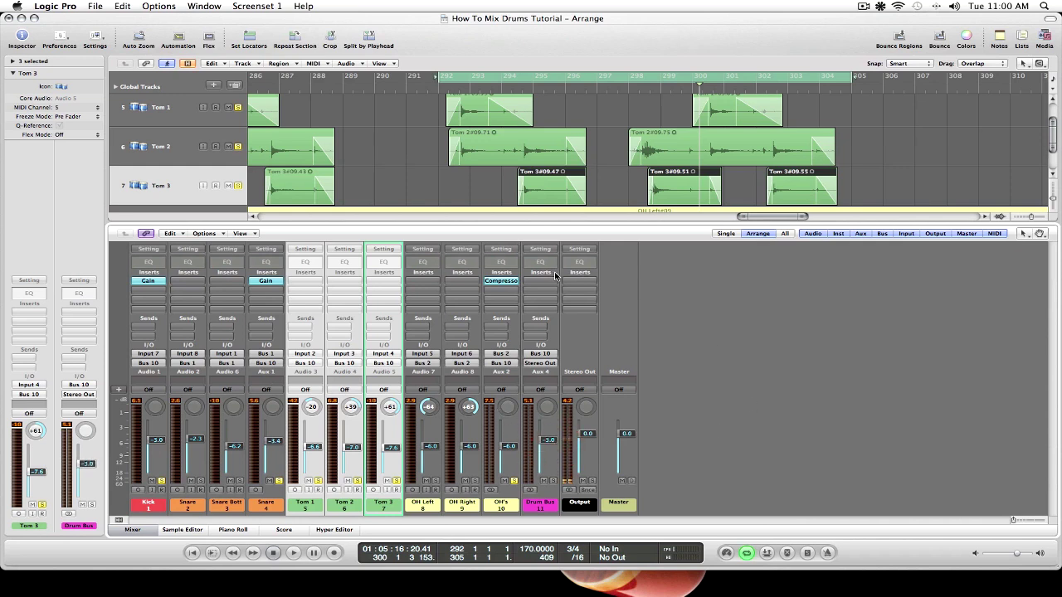
# Step: Place the playhead at bar 10 near the song's start, play the drum mix to check the new balance, and stop playback
pyautogui.hscroll(-15, 502, 183)
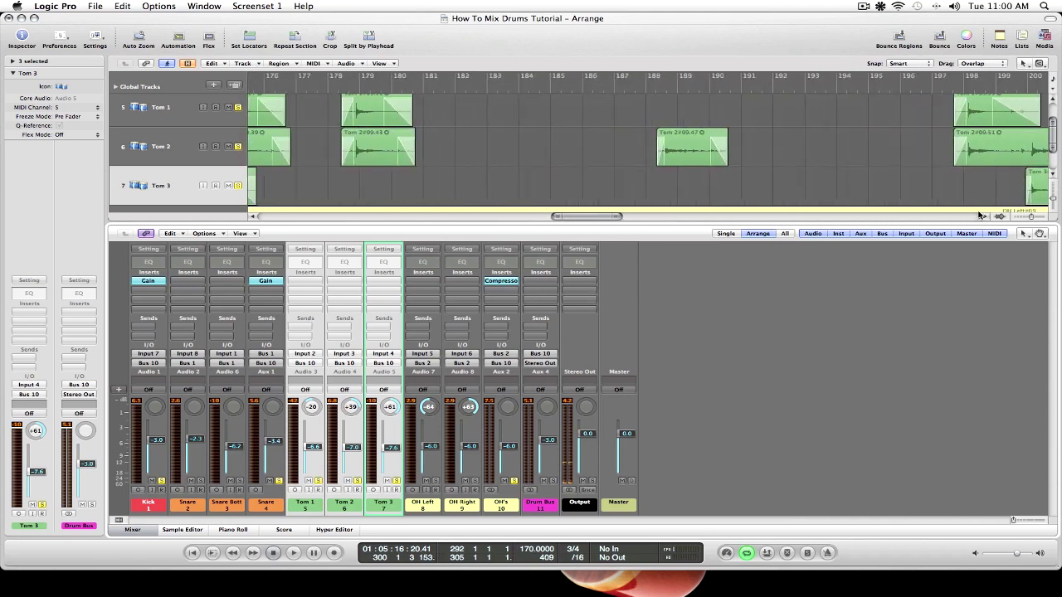
pyautogui.moveTo(1033, 218); pyautogui.dragTo(1023, 220)
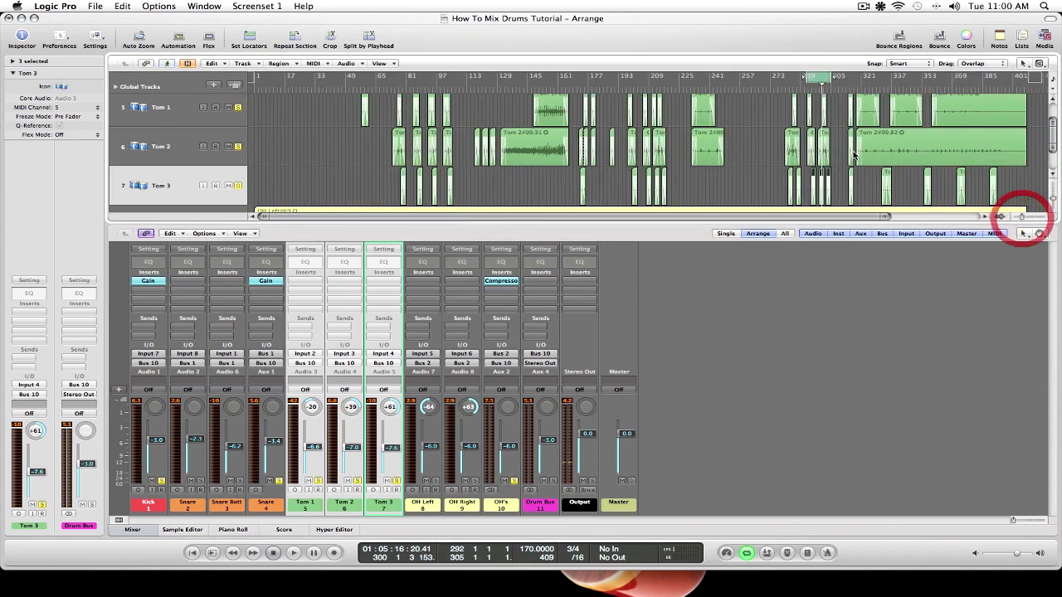
pyautogui.scroll(5, 853, 155)
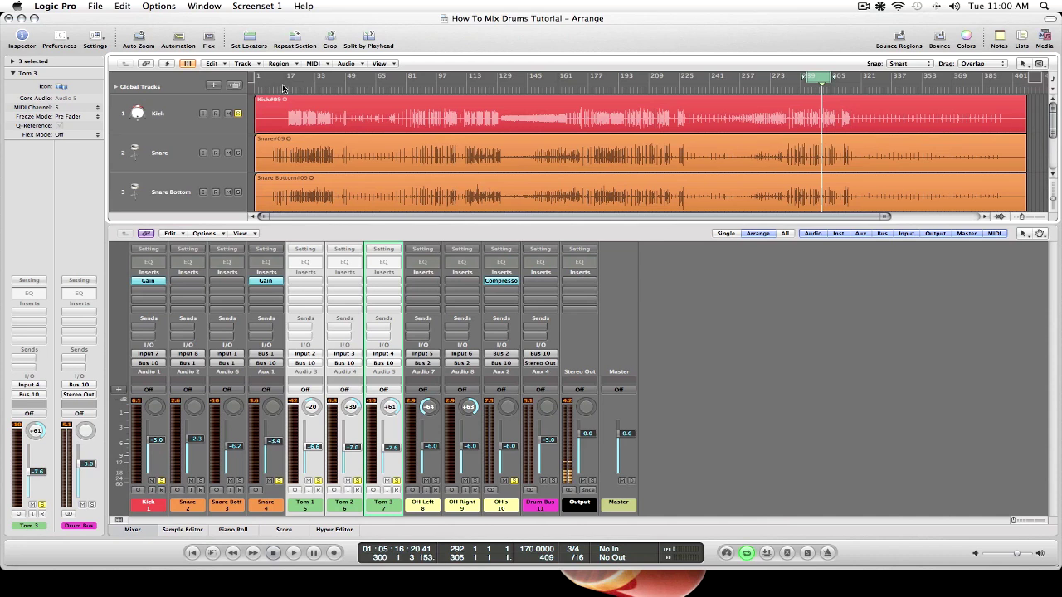
pyautogui.click(273, 83)
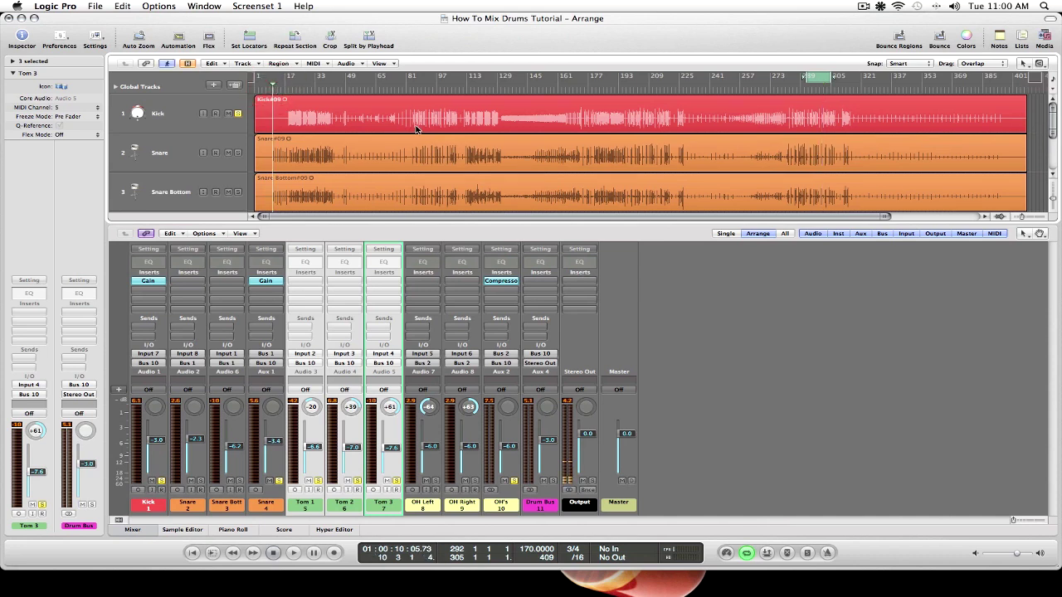
pyautogui.press('space')
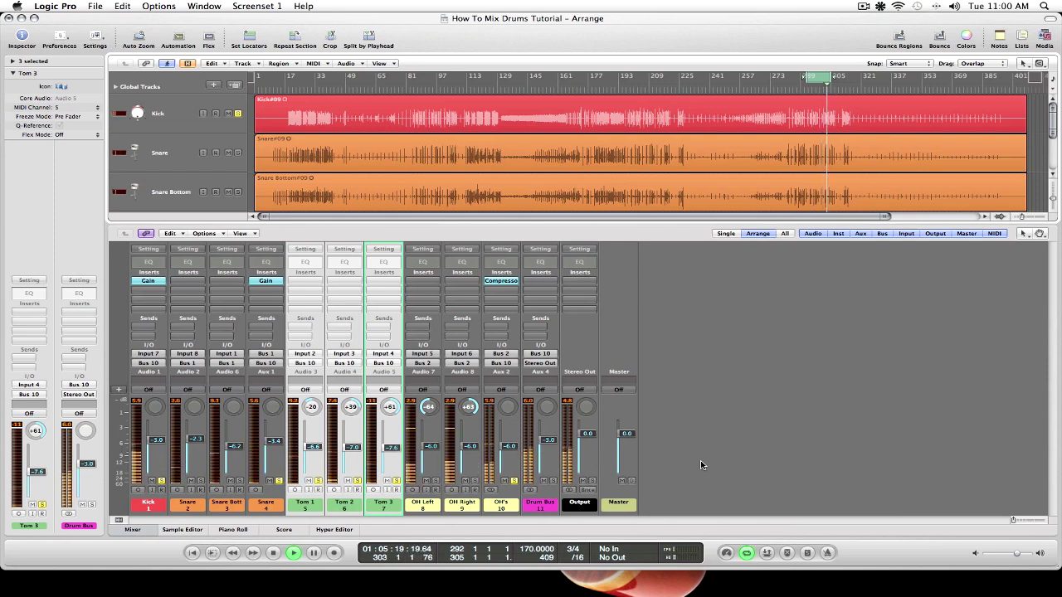
pyautogui.press('space')
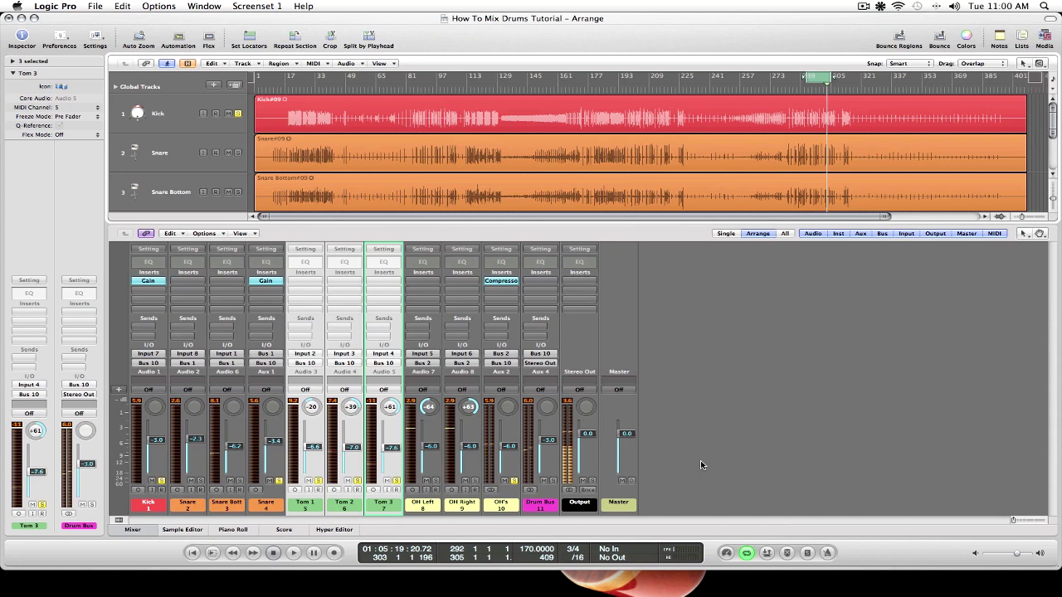